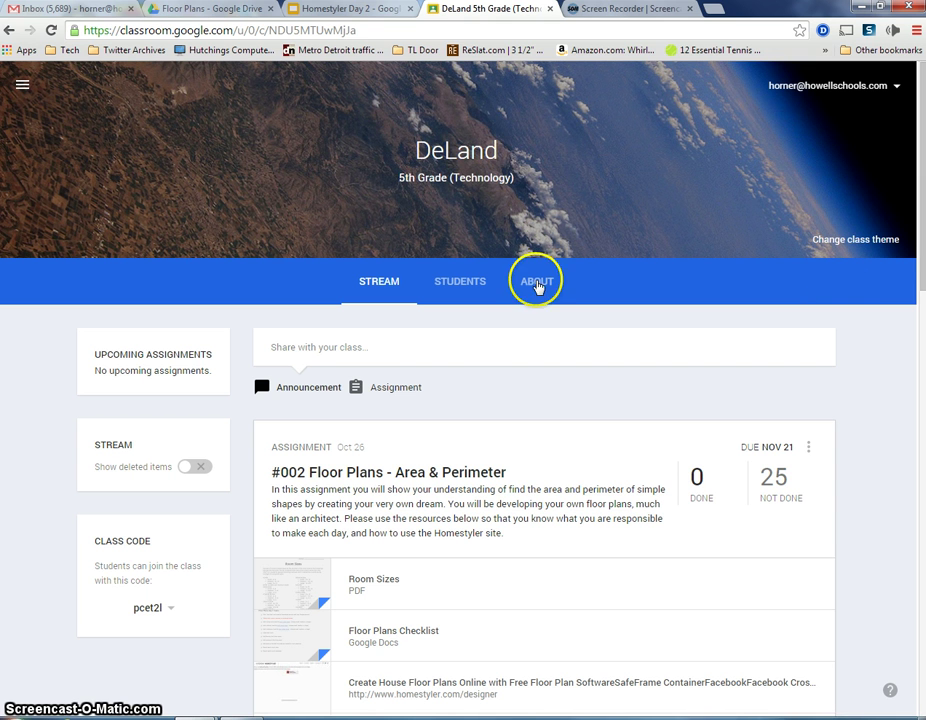
Open the Homestyler floor plan designer from the assignment link and get started.
scroll(496, 460, "down", 2)
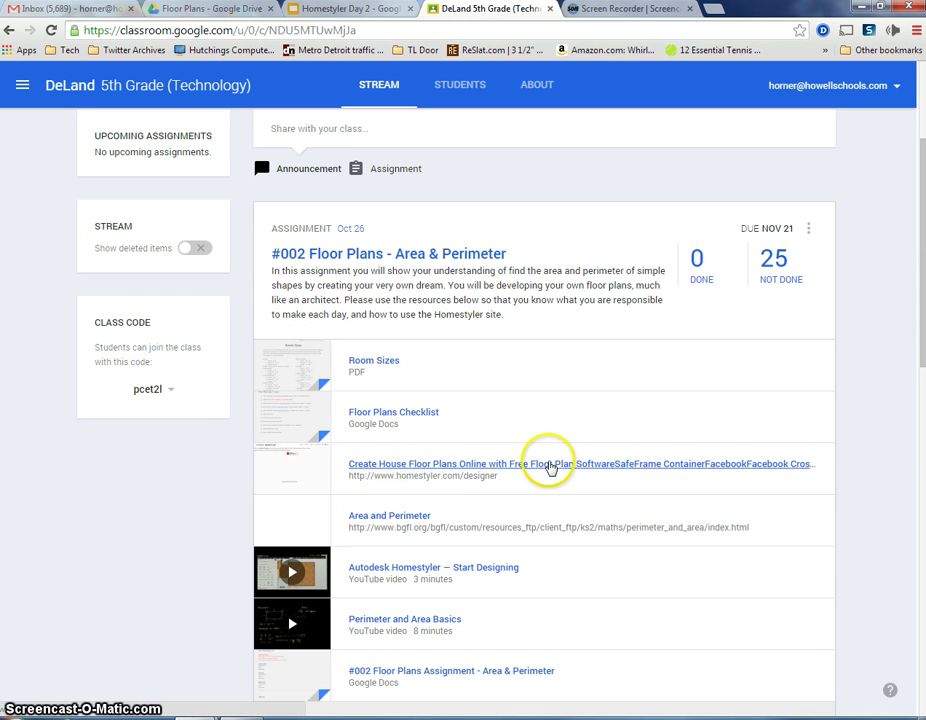
left_click(535, 465)
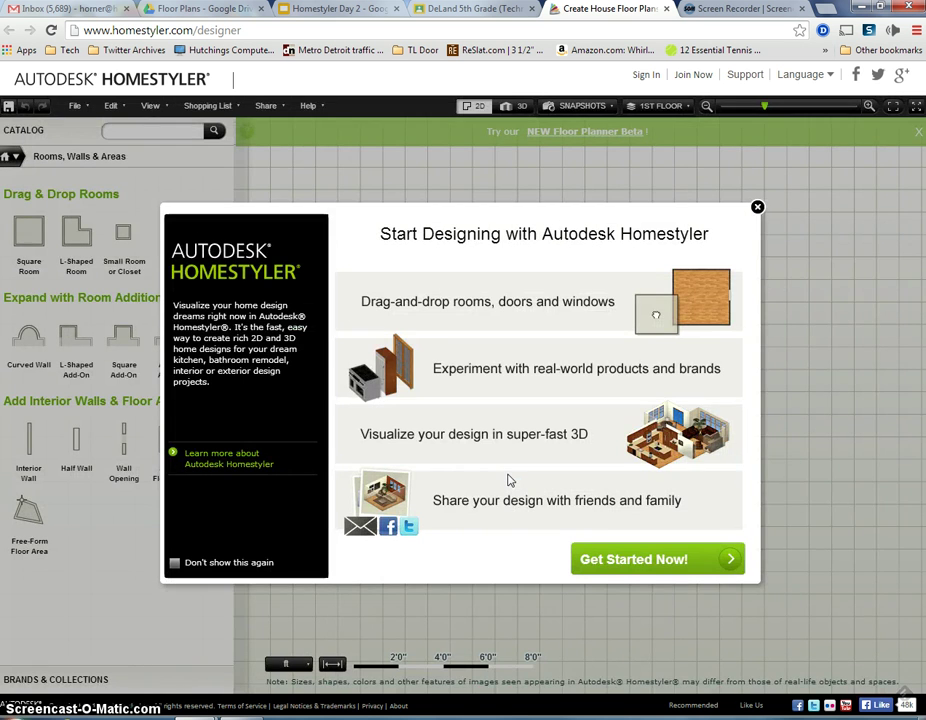
left_click(653, 547)
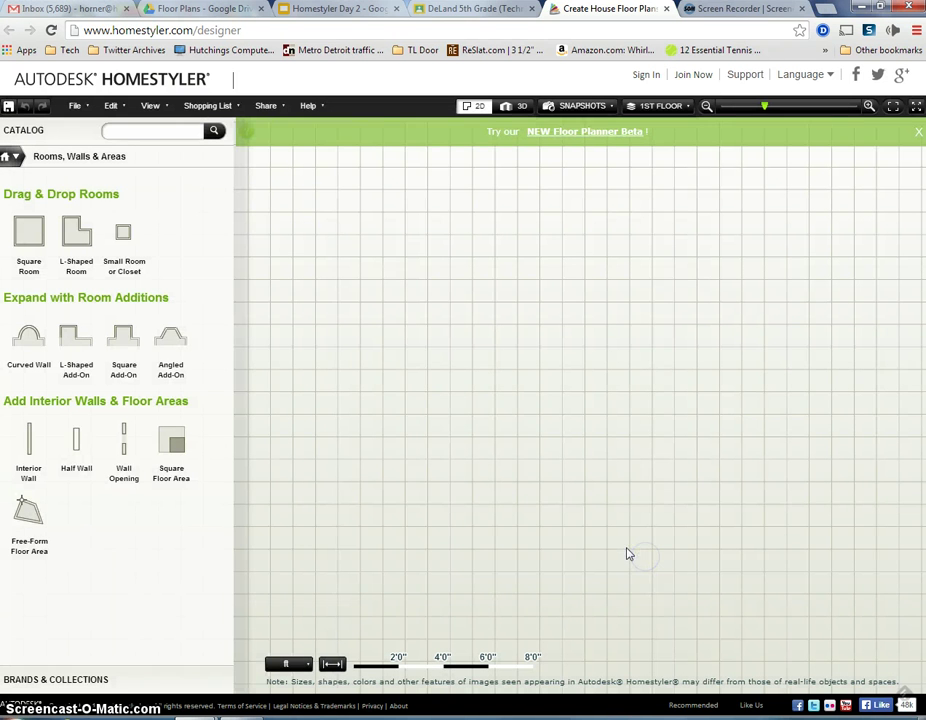
left_click(390, 262)
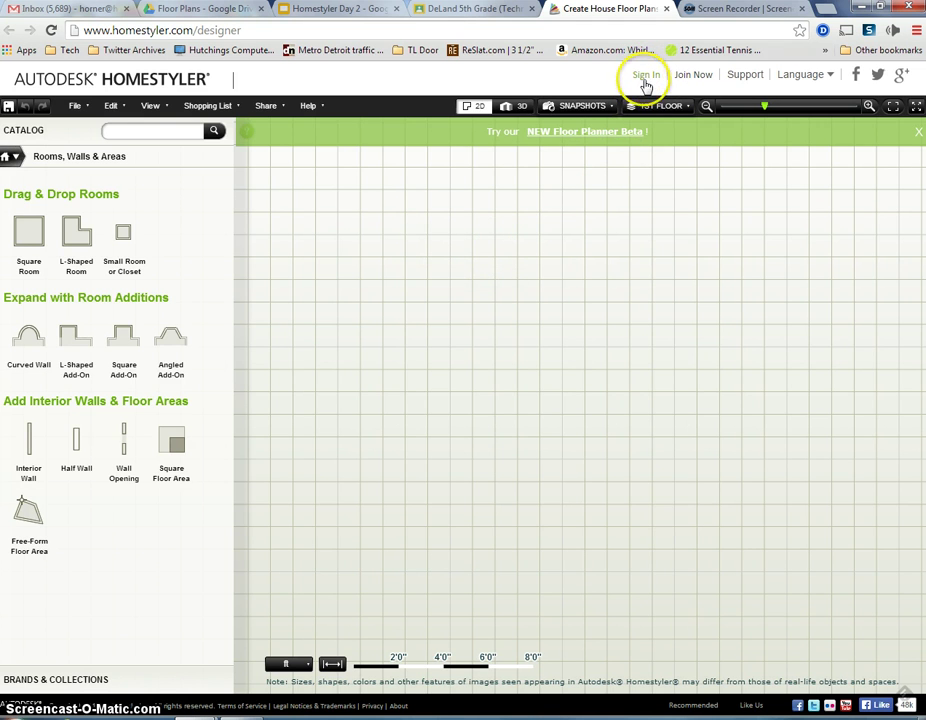
Sign in to Homestyler with the school Google account.
left_click(646, 76)
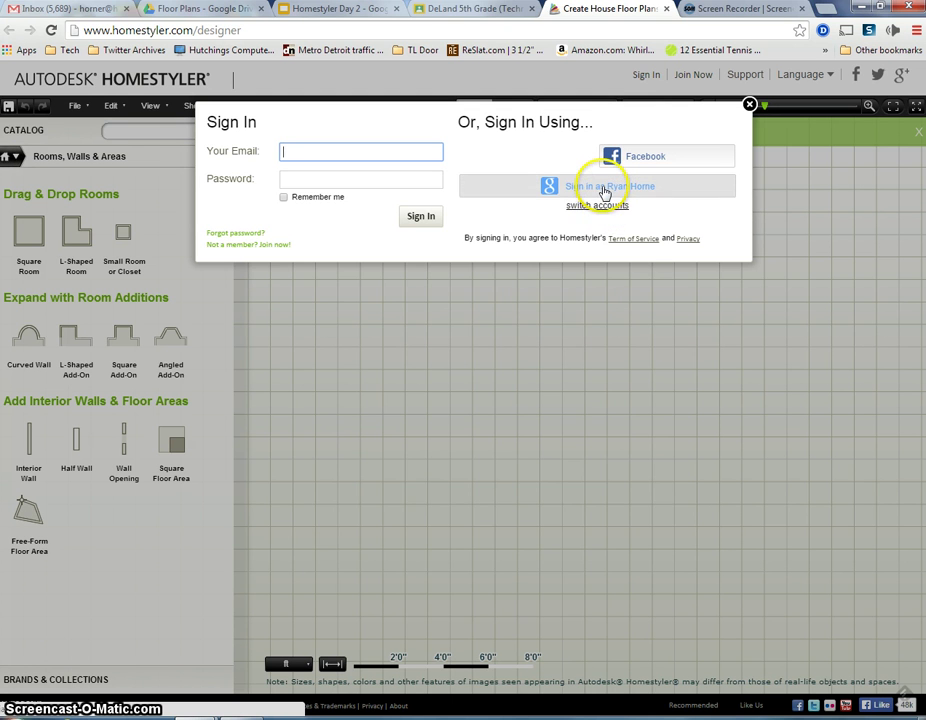
left_click(604, 190)
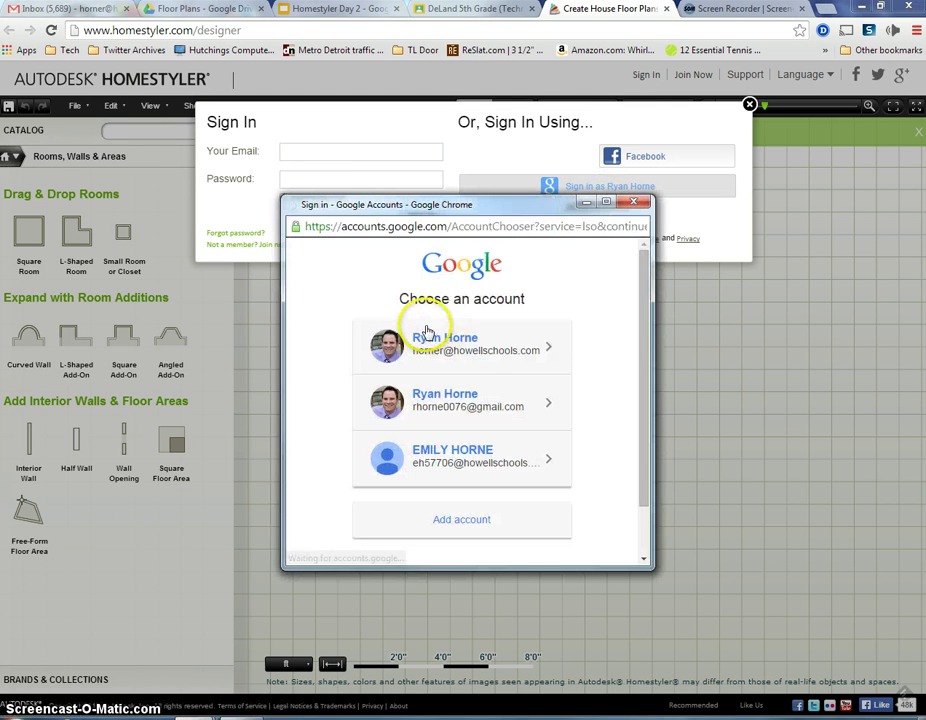
left_click(480, 338)
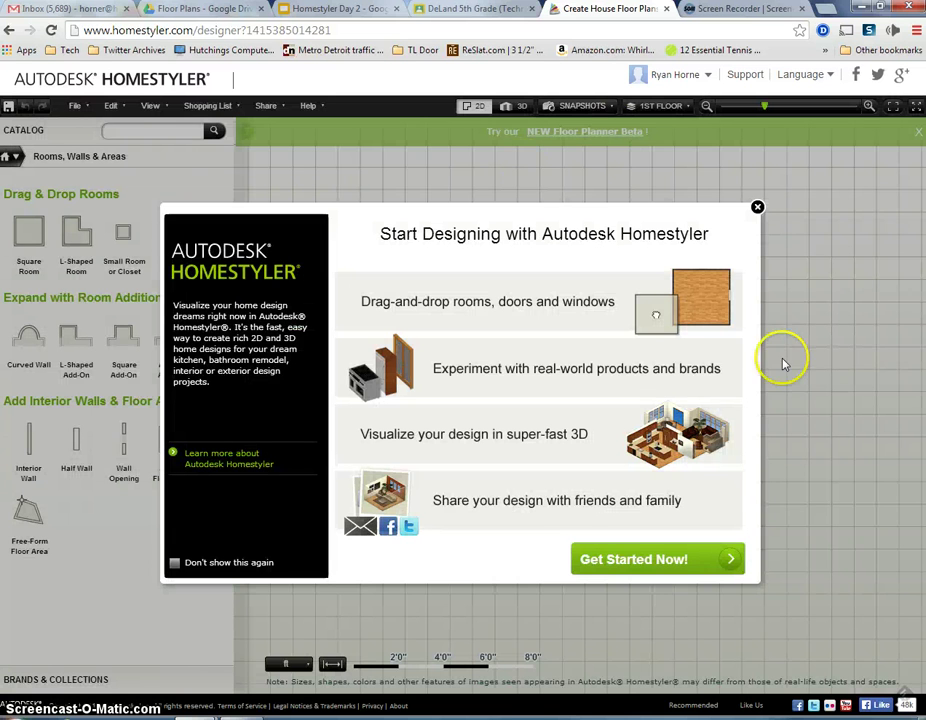
Open the saved 'Video Example' design via File > Open, discarding the empty design.
left_click(716, 567)
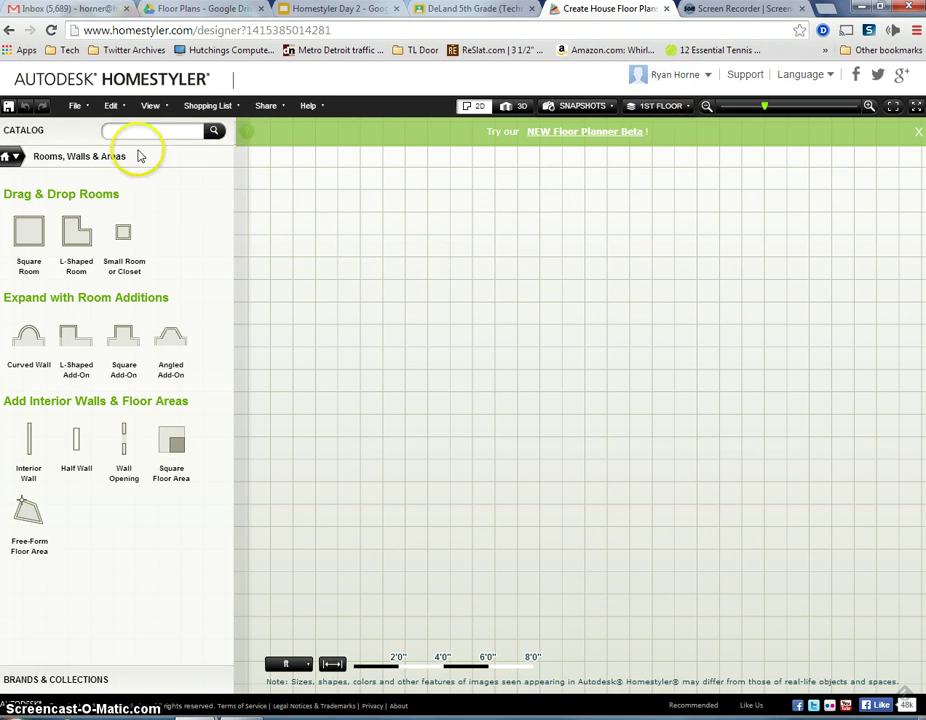
left_click(88, 110)
left_click(104, 112)
left_click(88, 112)
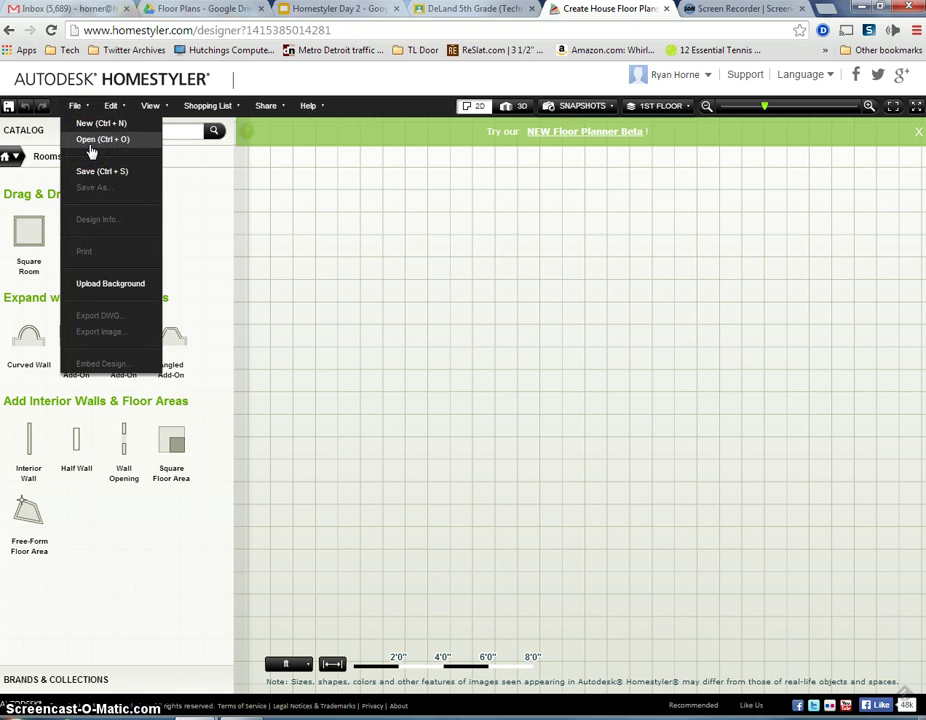
left_click(92, 141)
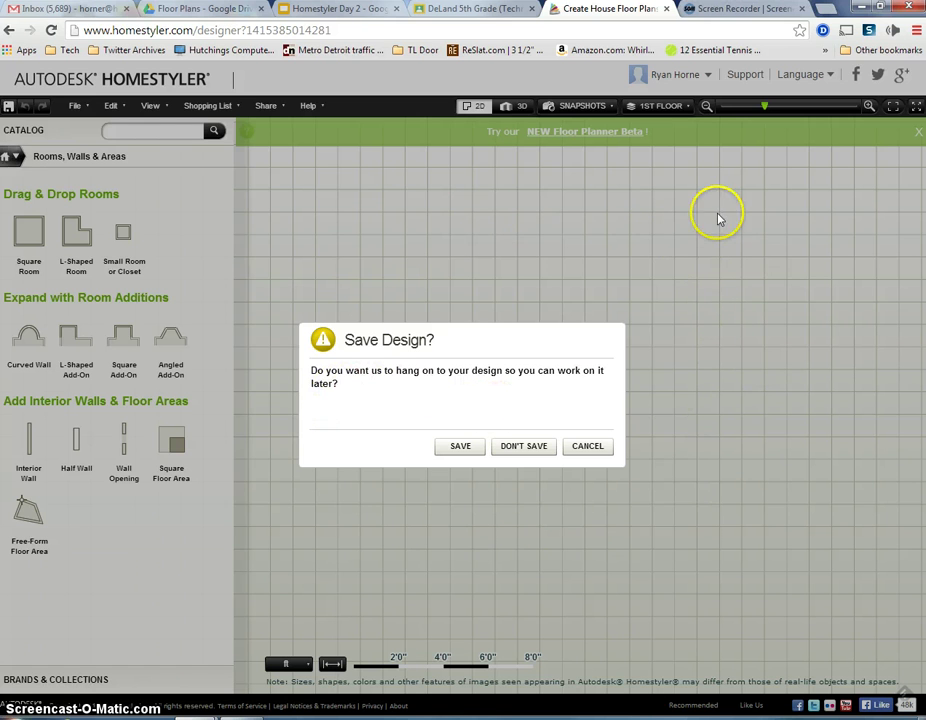
left_click(535, 452)
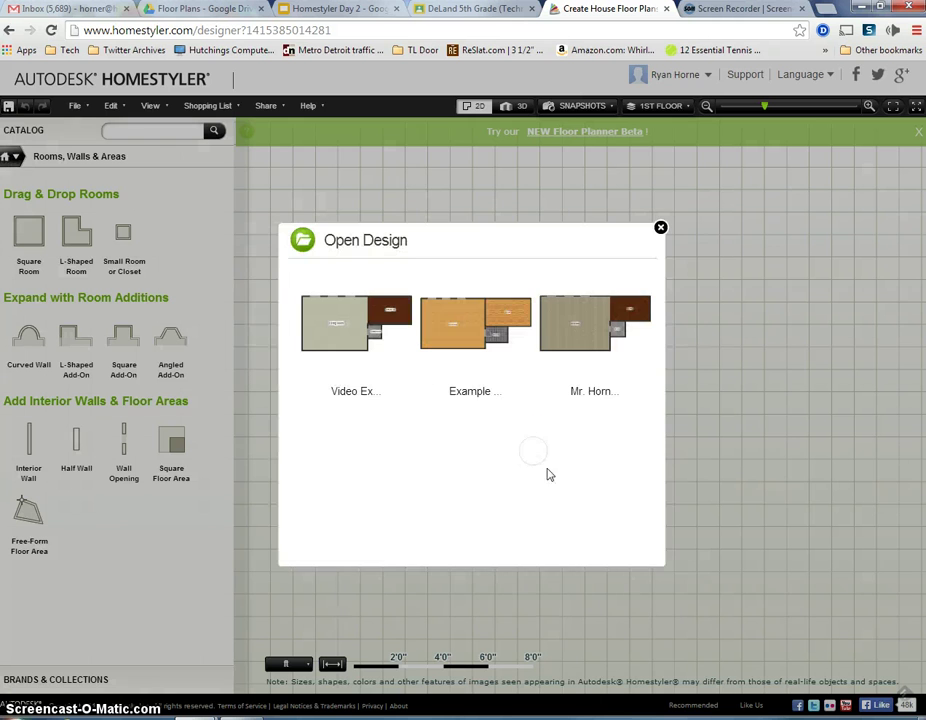
left_click(363, 347)
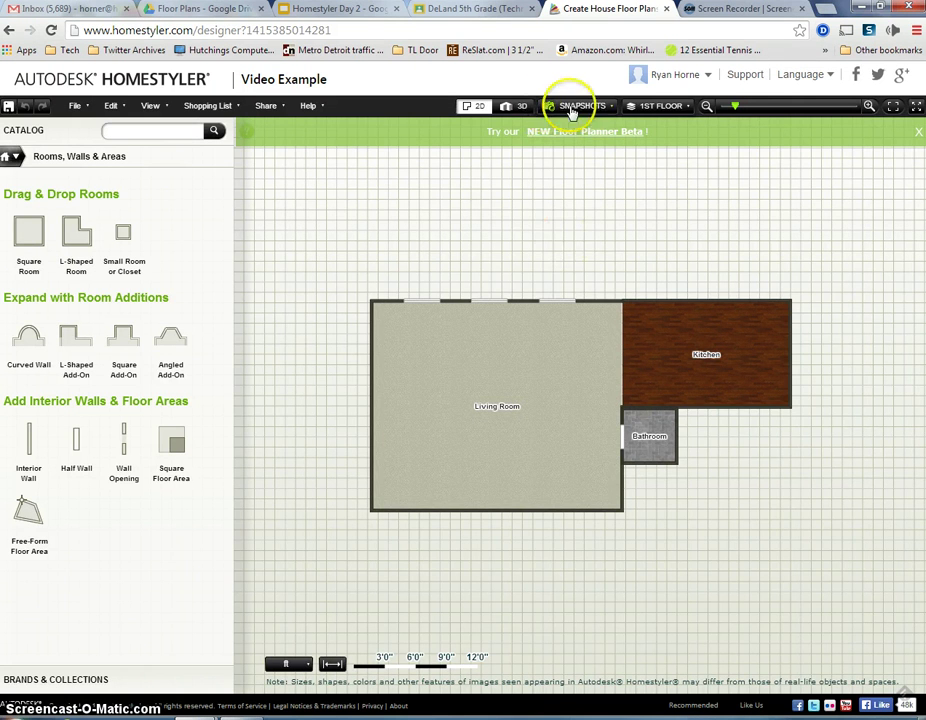
left_click(516, 106)
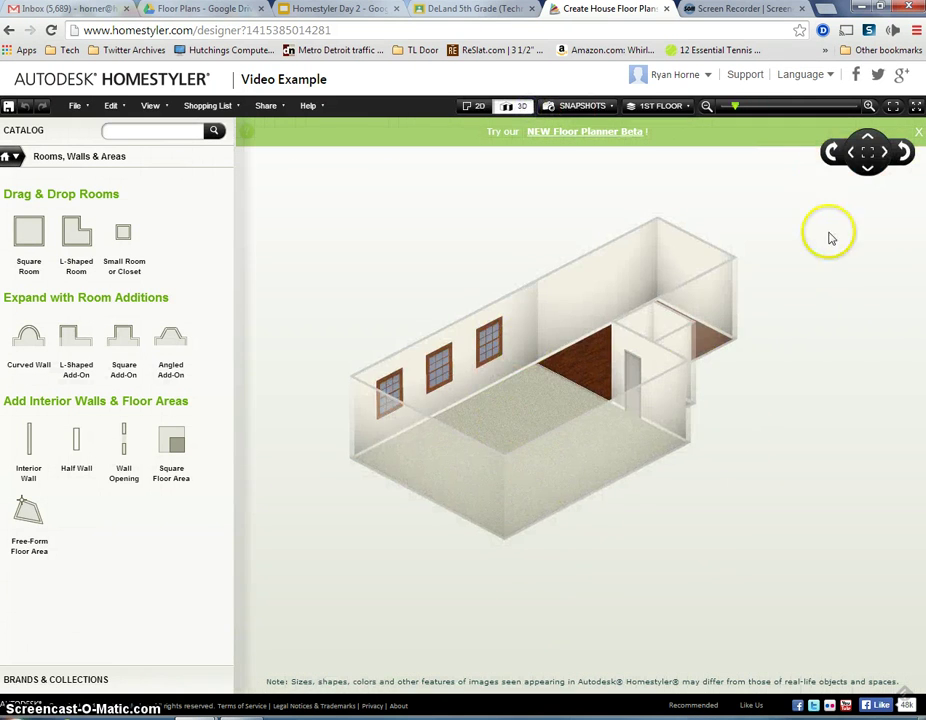
left_click(832, 153)
left_click_drag(832, 153, 832, 153)
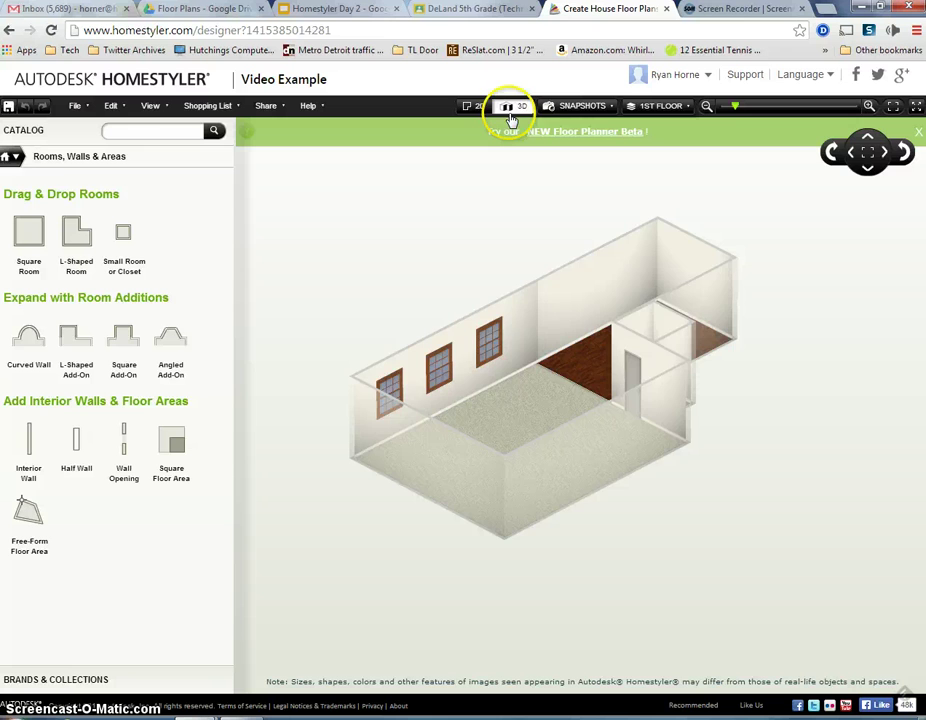
left_click(475, 114)
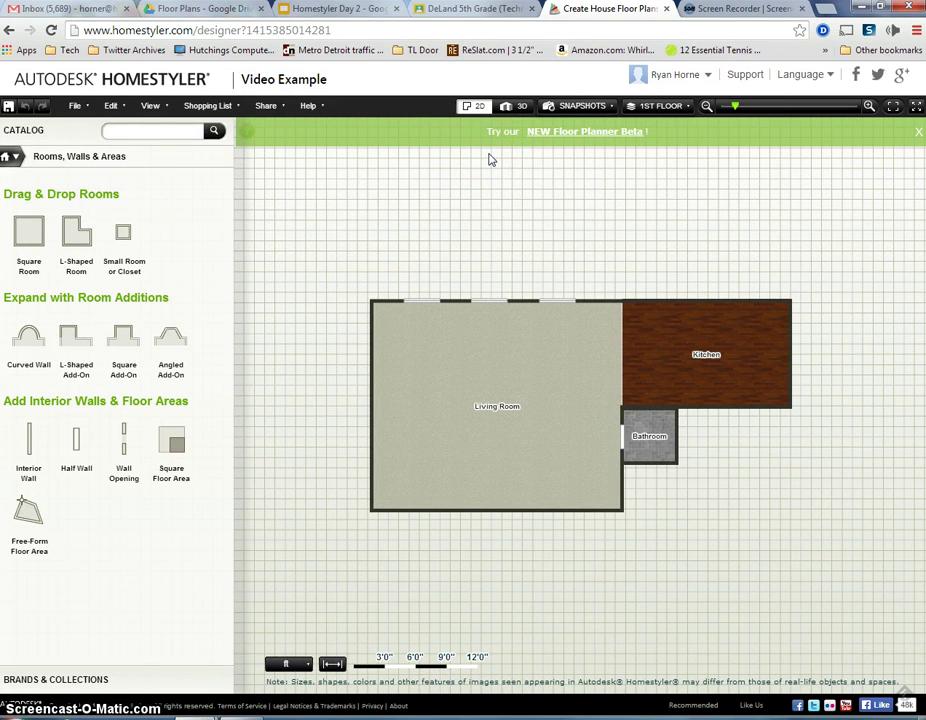
left_click(708, 107)
left_click(867, 106)
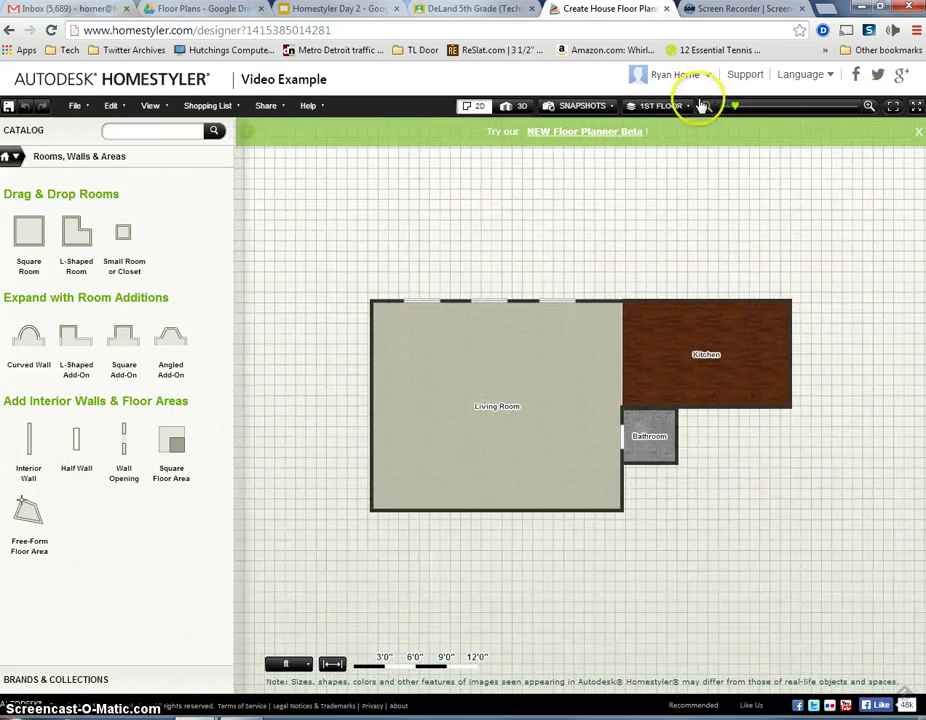
left_click(700, 105)
left_click(708, 107)
scroll(757, 351, "down", 1)
scroll(757, 392, "up", 1)
scroll(690, 380, "up", 2)
scroll(694, 382, "down", 2)
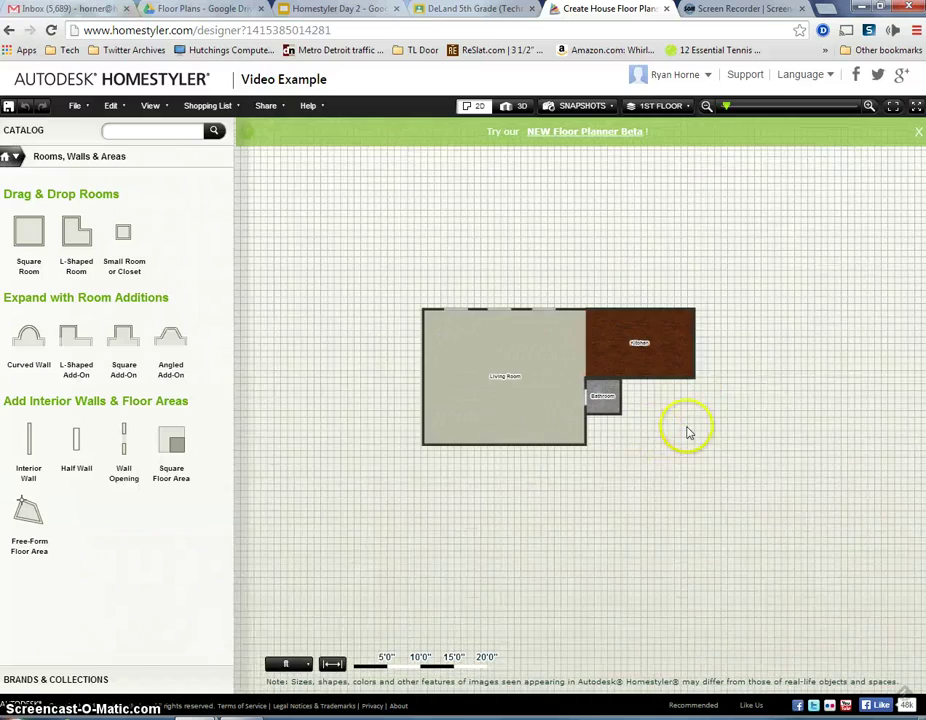
scroll(688, 430, "up", 2)
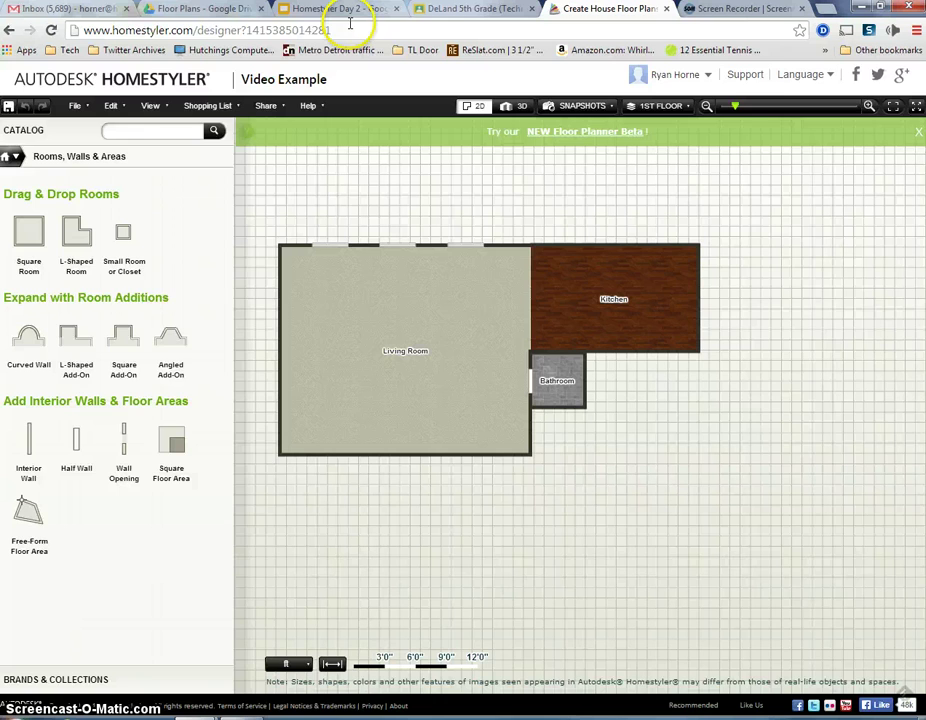
left_click(205, 9)
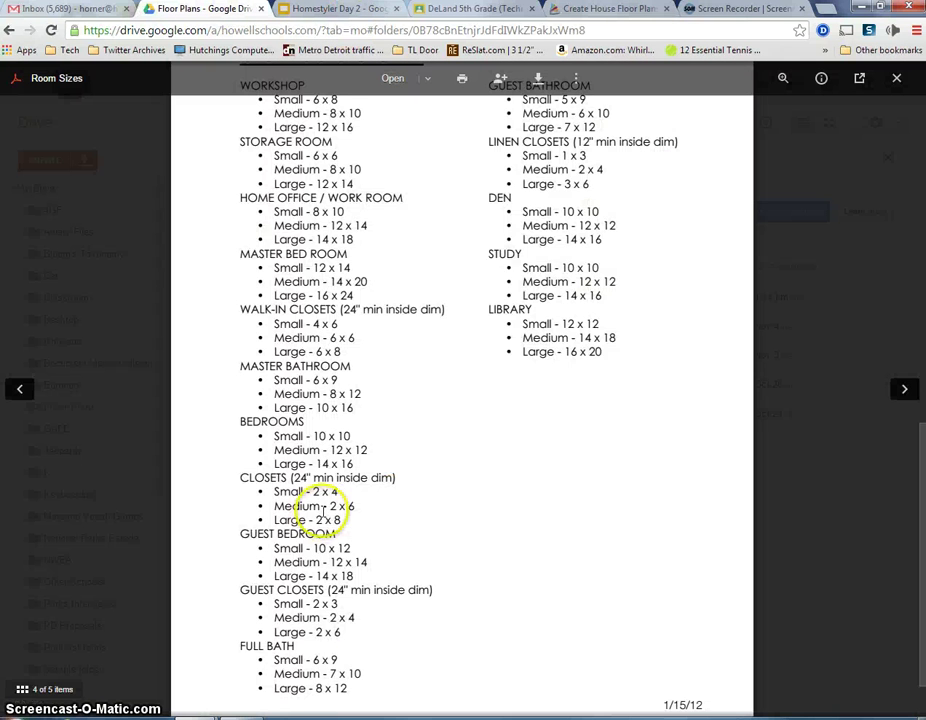
scroll(322, 512, "up", 4)
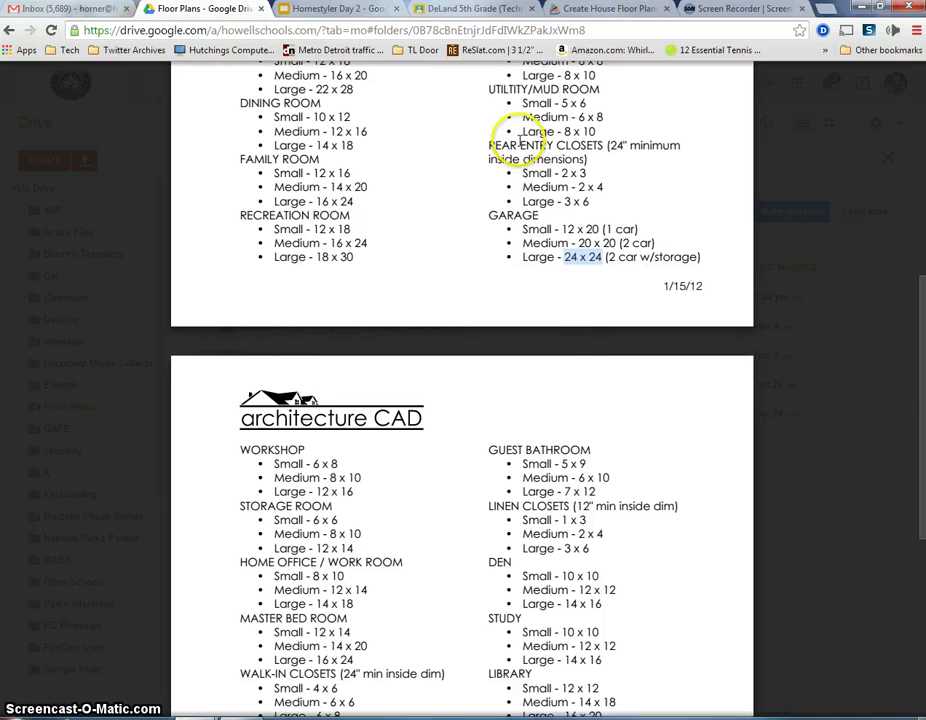
left_click(579, 11)
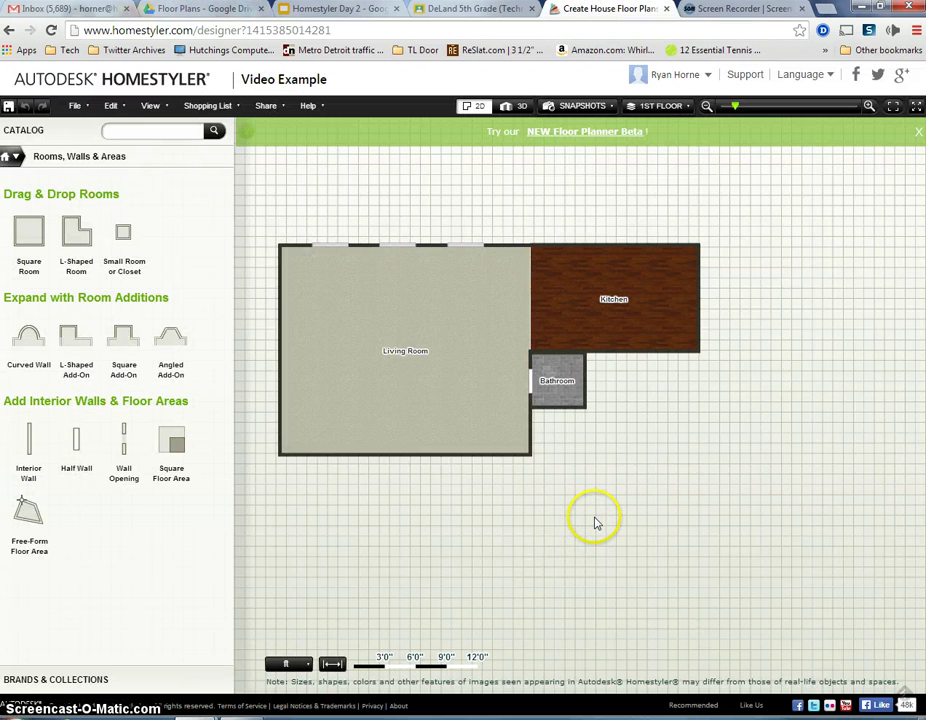
Place a new square room below the existing plan and move it to the right.
left_click_drag(585, 545, 661, 541)
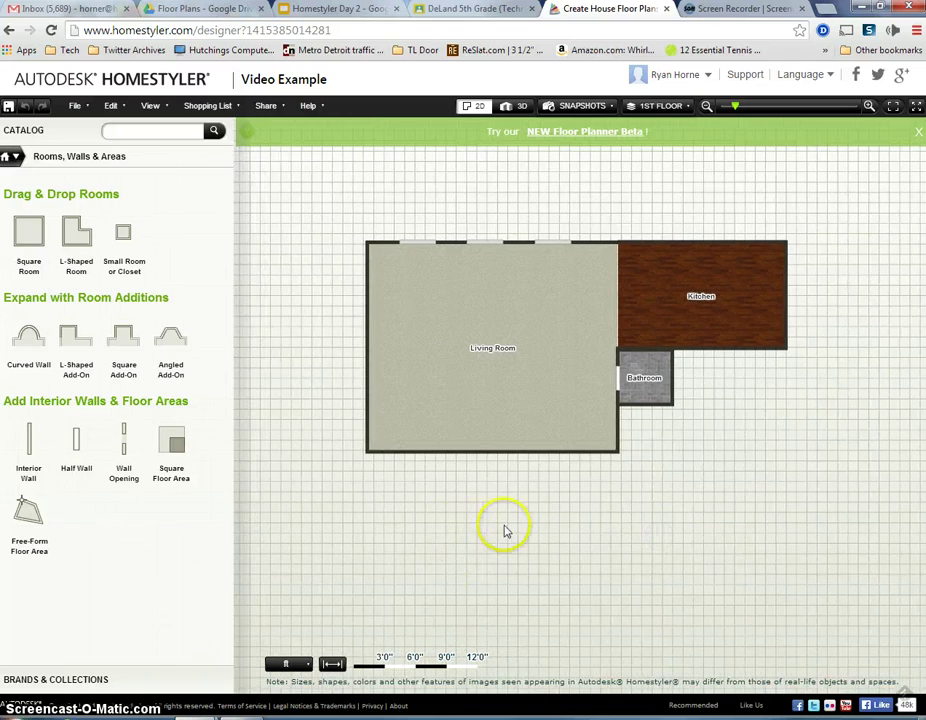
left_click_drag(505, 530, 473, 482)
scroll(471, 480, "down", 2)
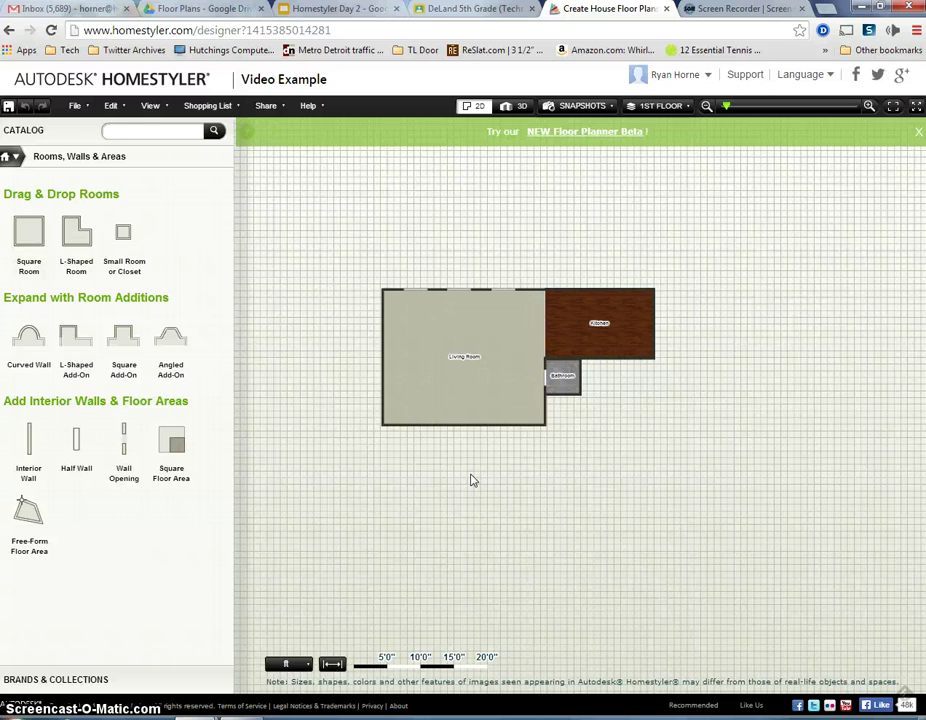
left_click_drag(29, 232, 613, 532)
left_click(603, 517)
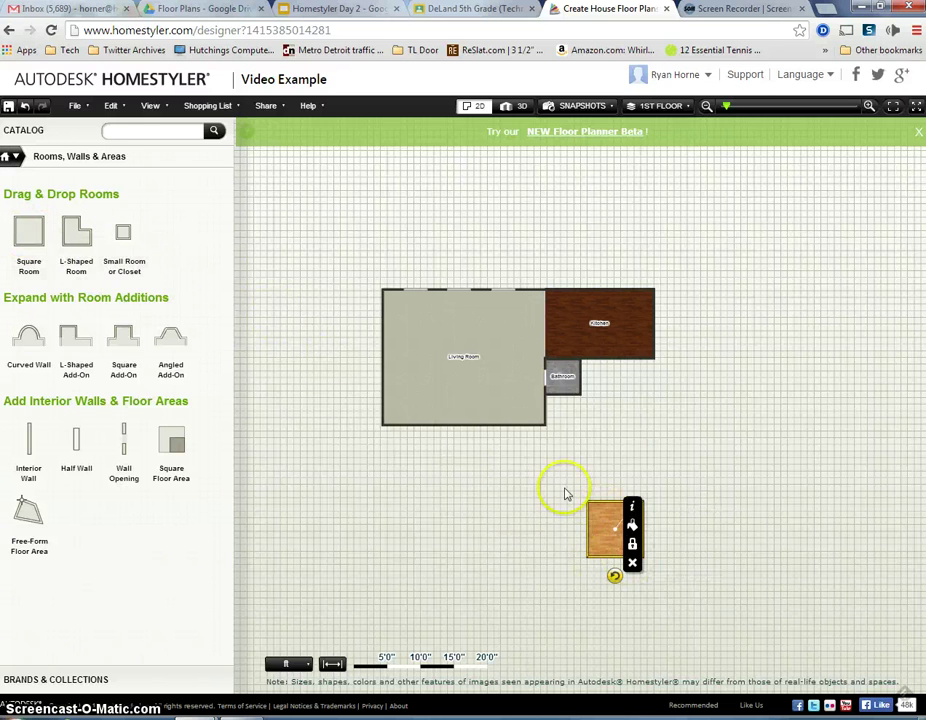
left_click(654, 446)
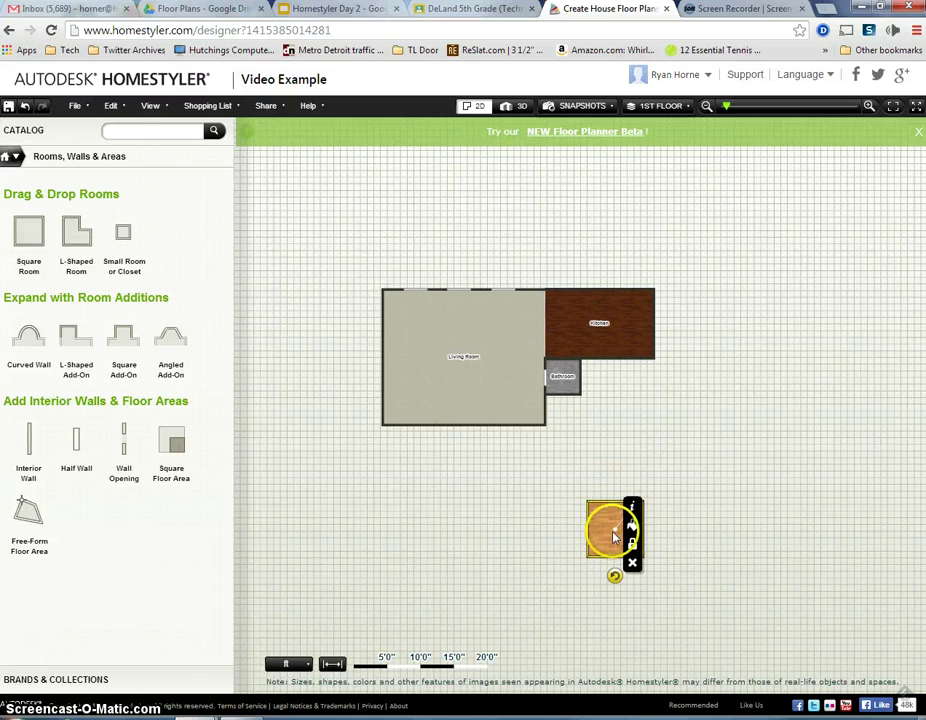
mouse_move(613, 511)
left_mouse_down()
mouse_move(676, 510)
mouse_move(482, 490)
mouse_move(453, 453)
mouse_move(510, 415)
left_mouse_up()
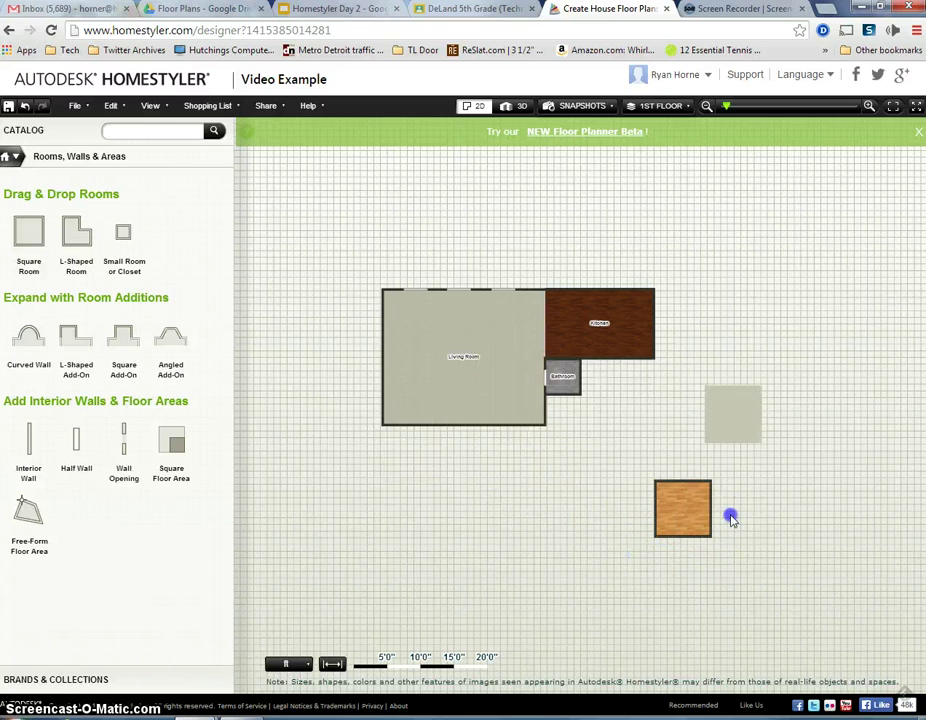
left_click(639, 475)
Drag the room's right, left and bottom walls until it measures 24'0" by 24'0".
scroll(650, 458, "up", 2)
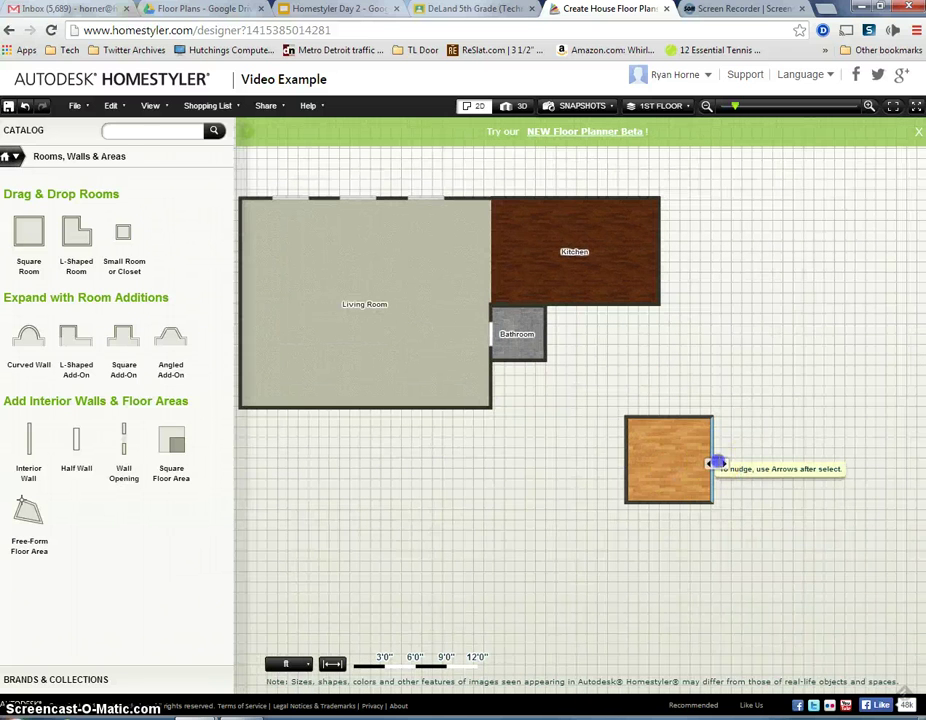
left_click_drag(715, 461, 822, 461)
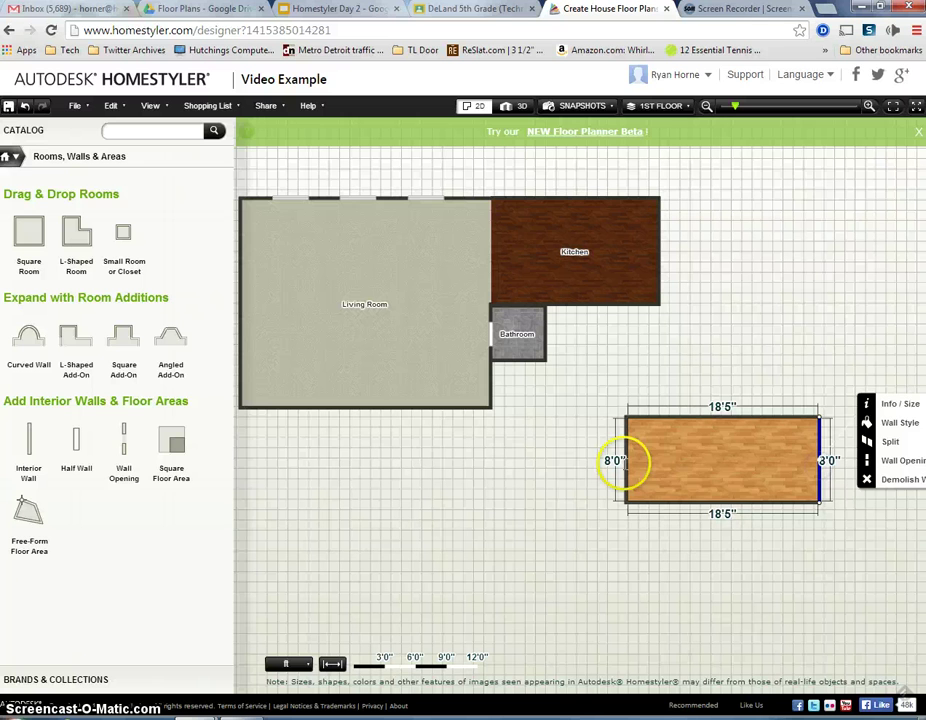
left_click_drag(620, 471, 564, 470)
scroll(575, 486, "up", 3)
left_click(559, 467)
left_click_drag(682, 512, 671, 658)
scroll(653, 544, "down", 2)
left_click_drag(686, 612, 686, 679)
left_click_drag(884, 436, 872, 325)
left_click(754, 603)
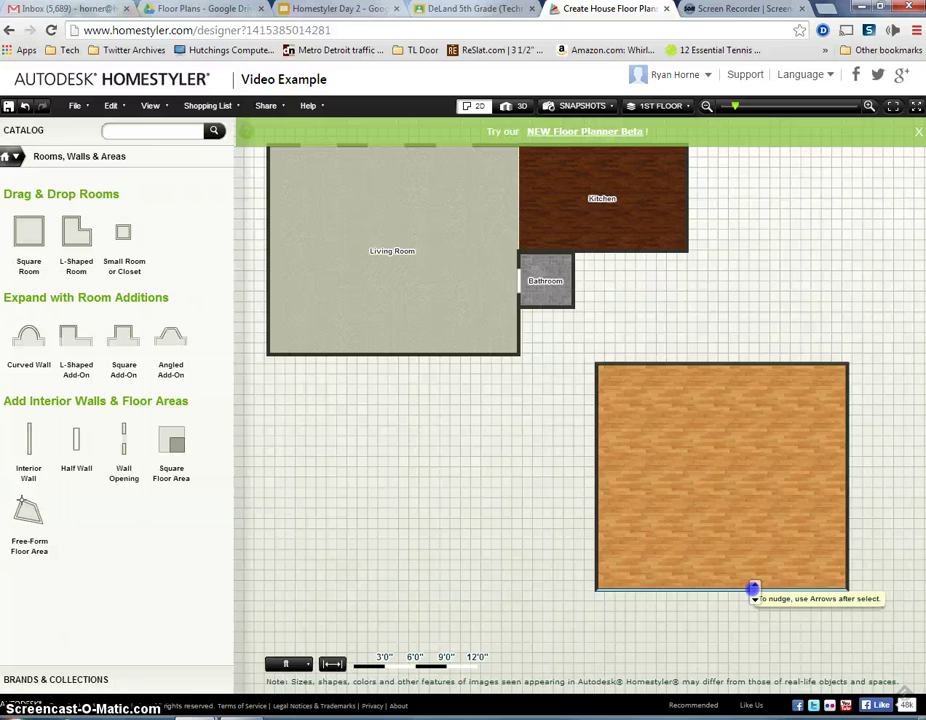
left_click_drag(752, 593, 755, 614)
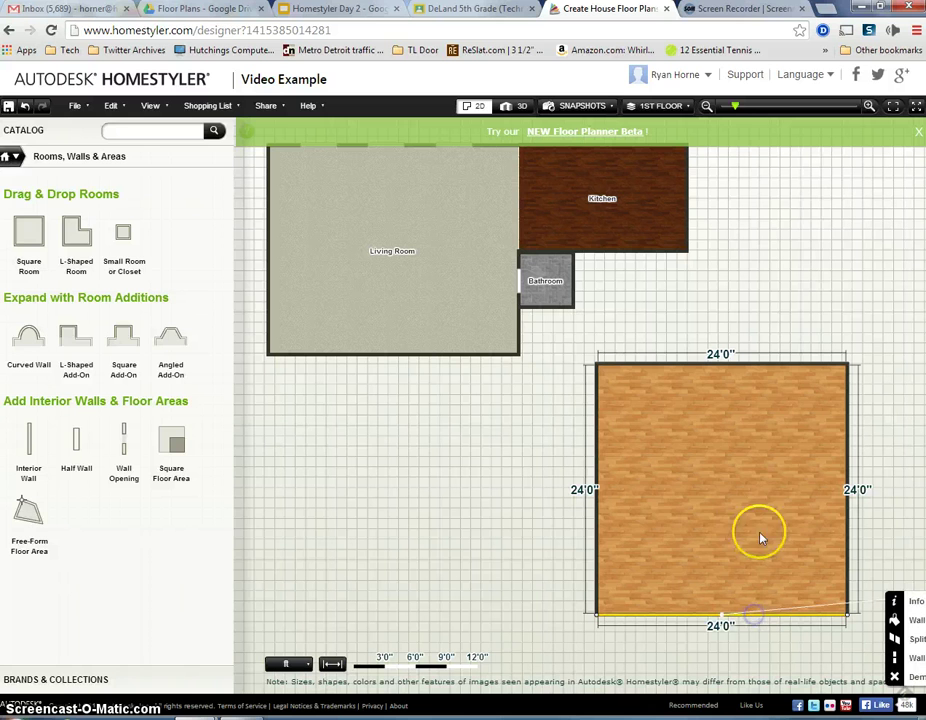
Give the square wood-floored room the label 'Garage' through its Info / Size properties.
left_click(710, 487)
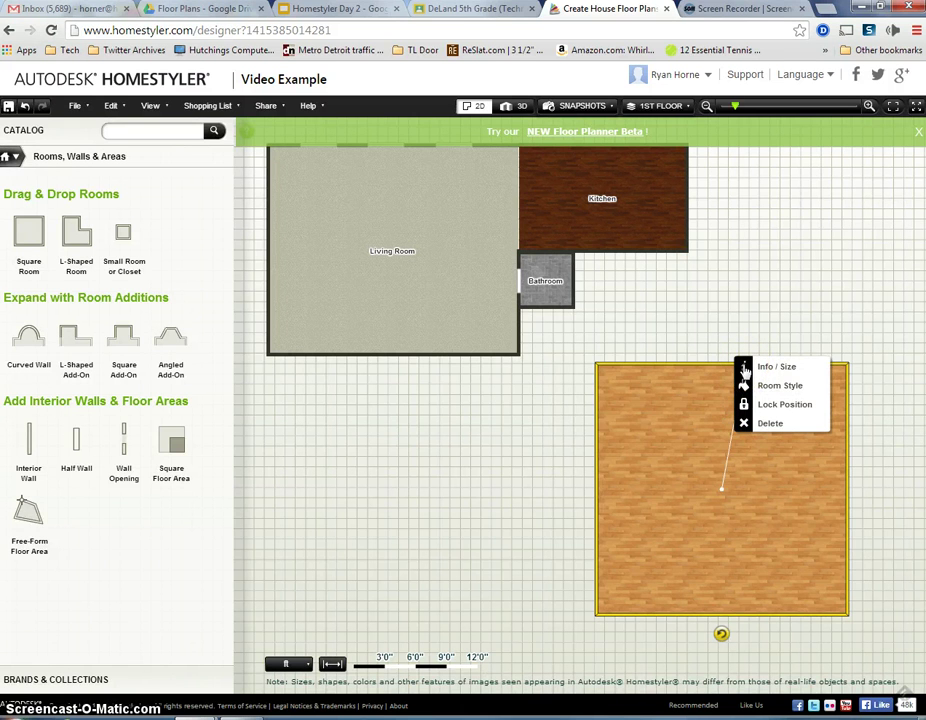
left_click(744, 369)
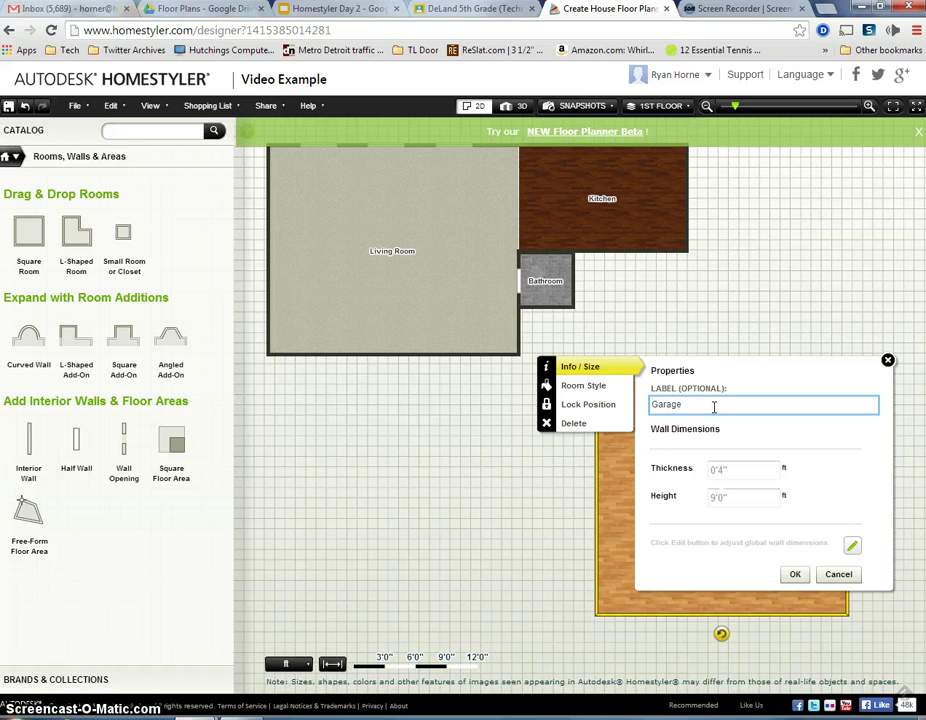
left_click(795, 574)
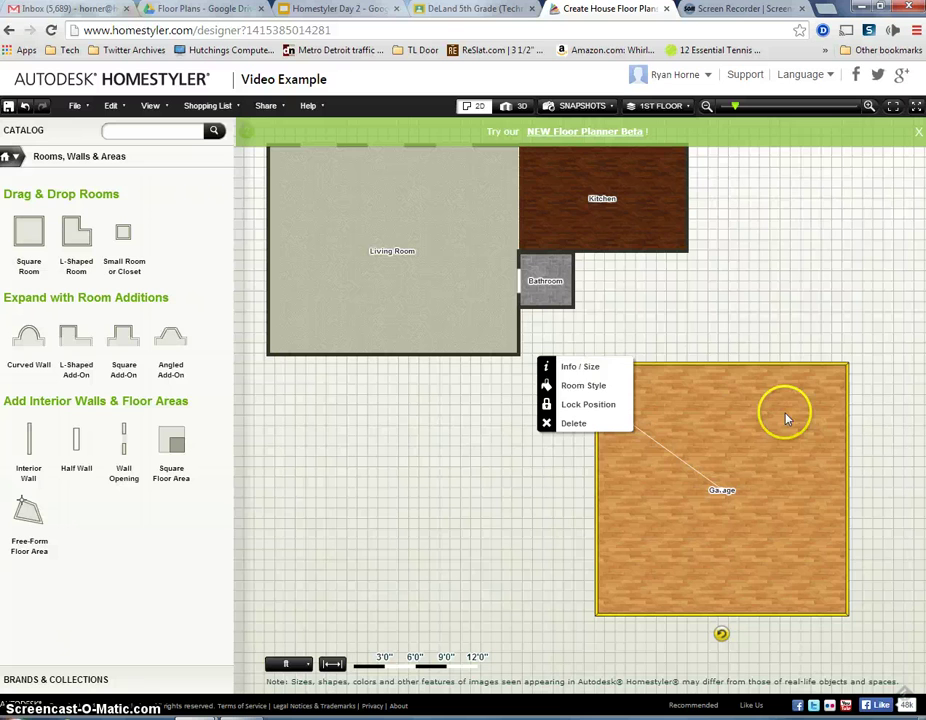
left_click(735, 326)
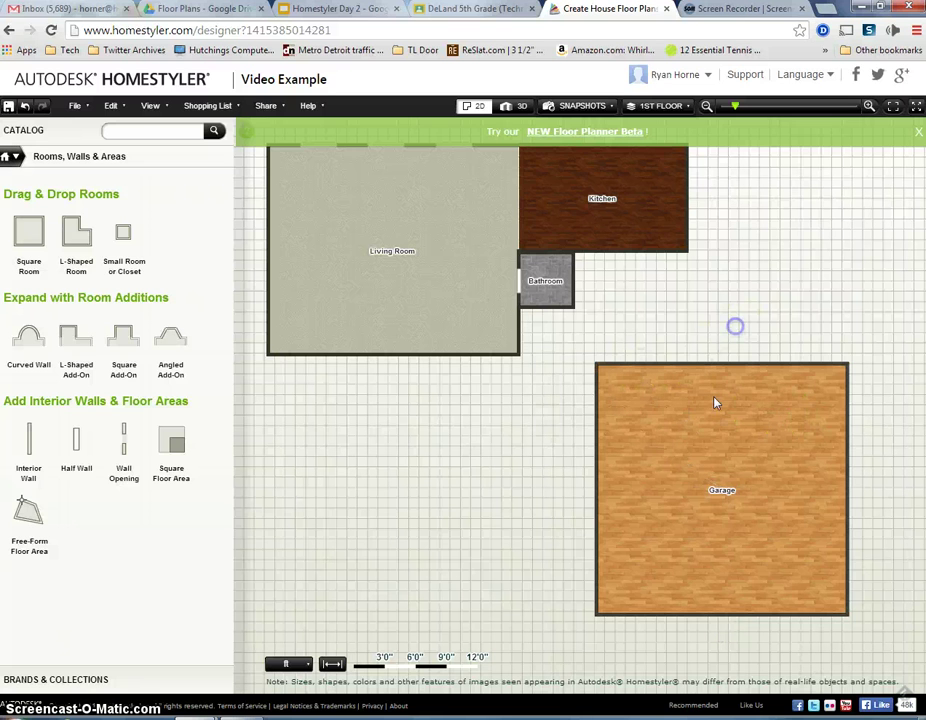
left_click(728, 471)
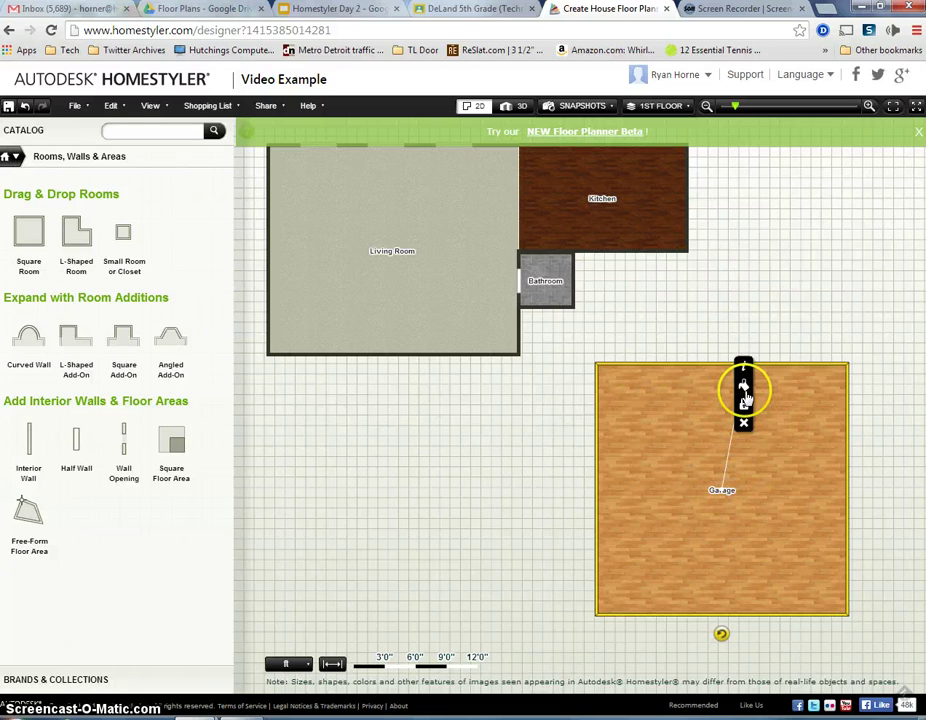
Change the Garage floor to tile, trying Cold Pavers before settling on Herringbone Gray Brick.
mouse_move(744, 396)
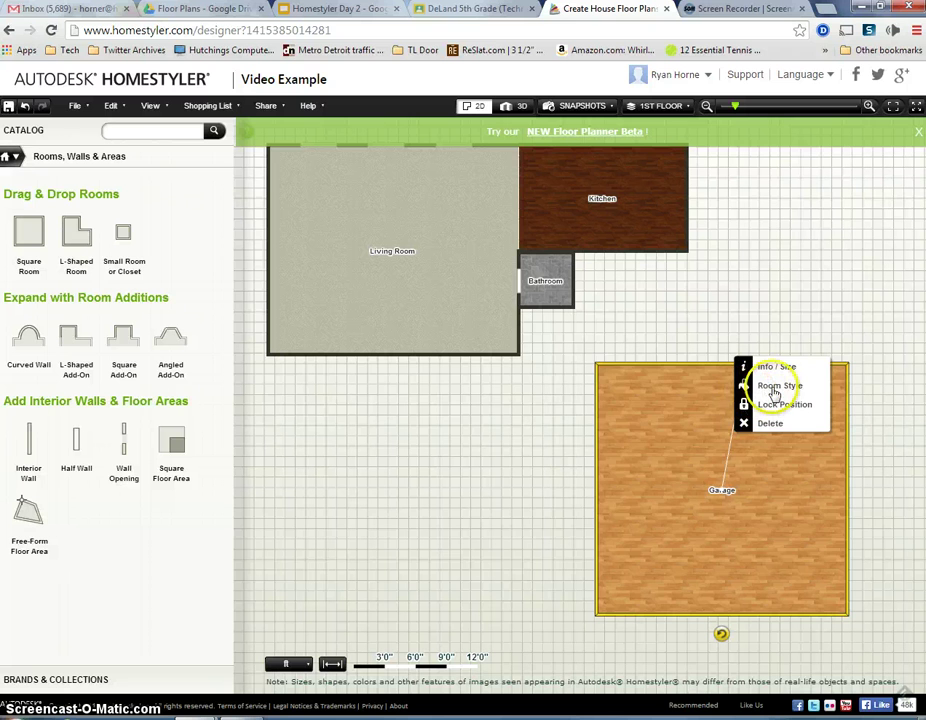
left_click(774, 394)
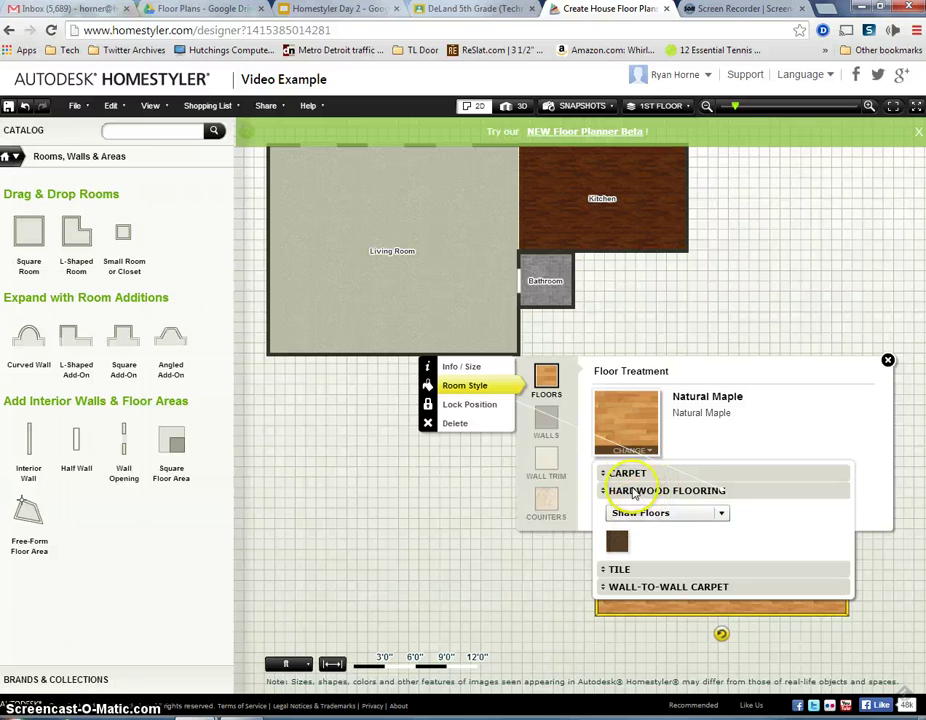
left_click(622, 569)
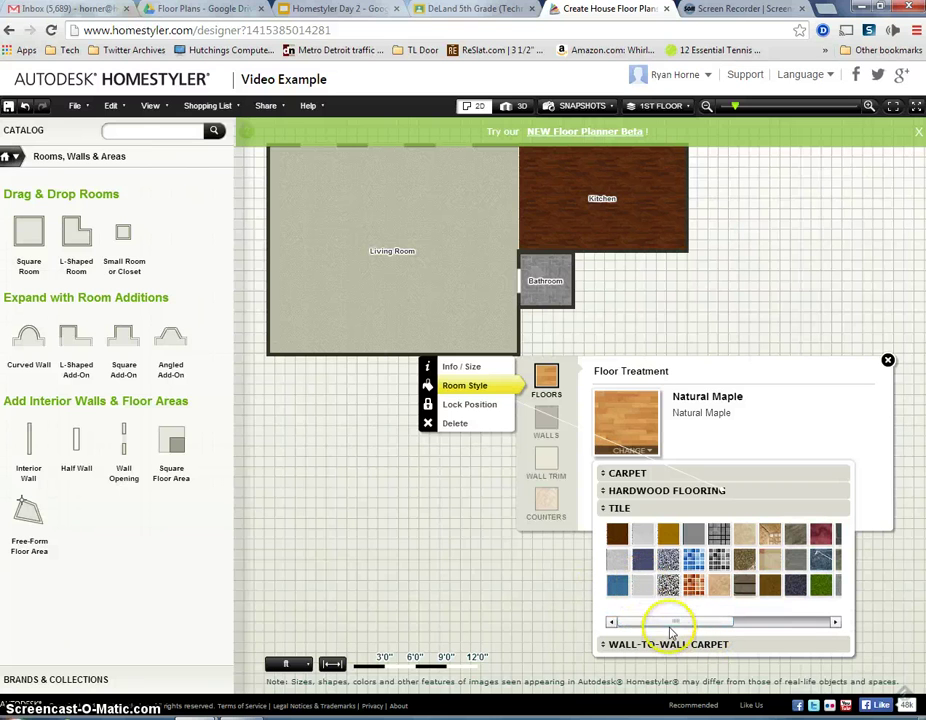
left_click_drag(694, 622, 787, 635)
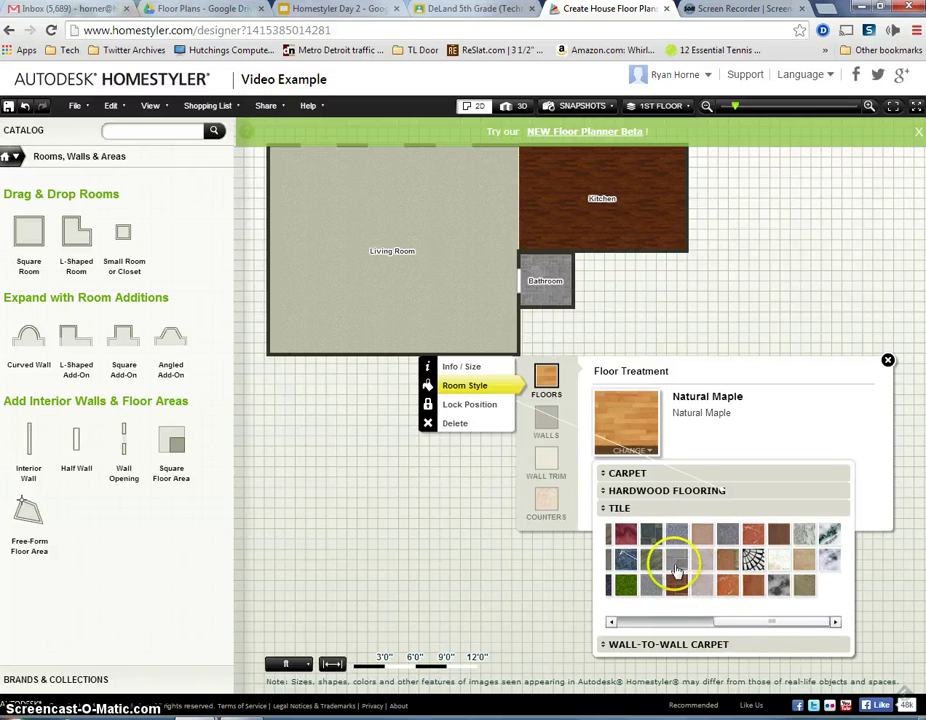
left_click(721, 621)
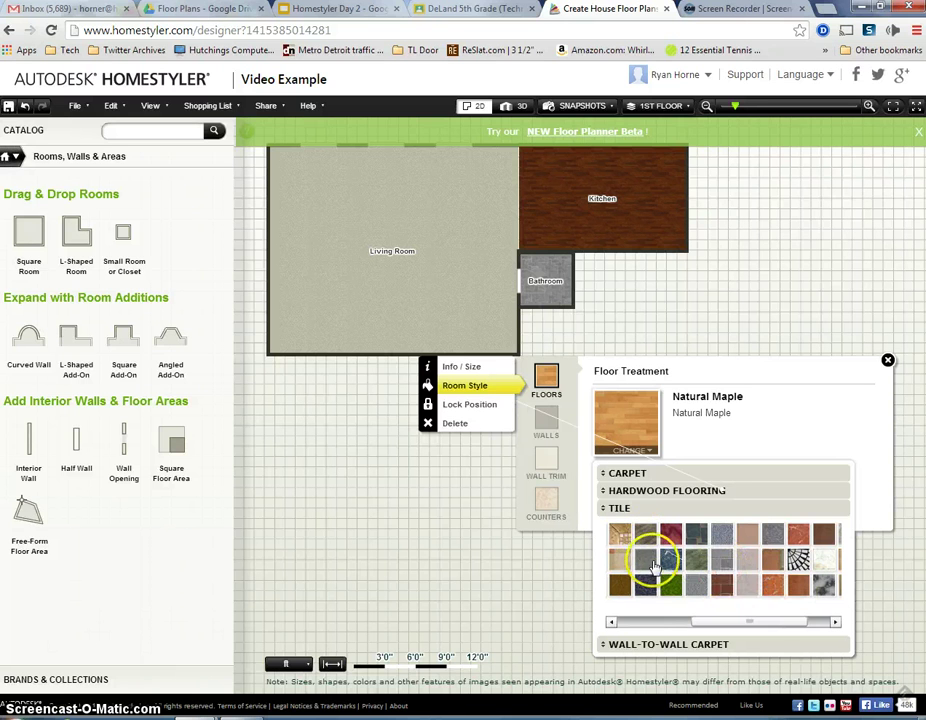
left_click(647, 567)
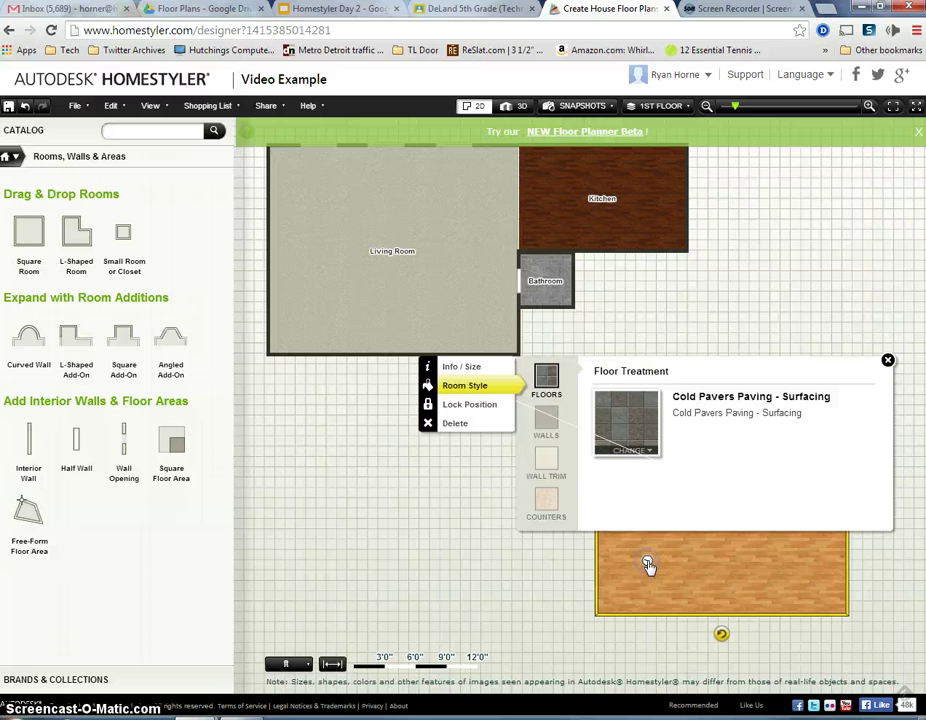
left_click(629, 452)
left_click_drag(722, 621, 794, 622)
left_click(707, 560)
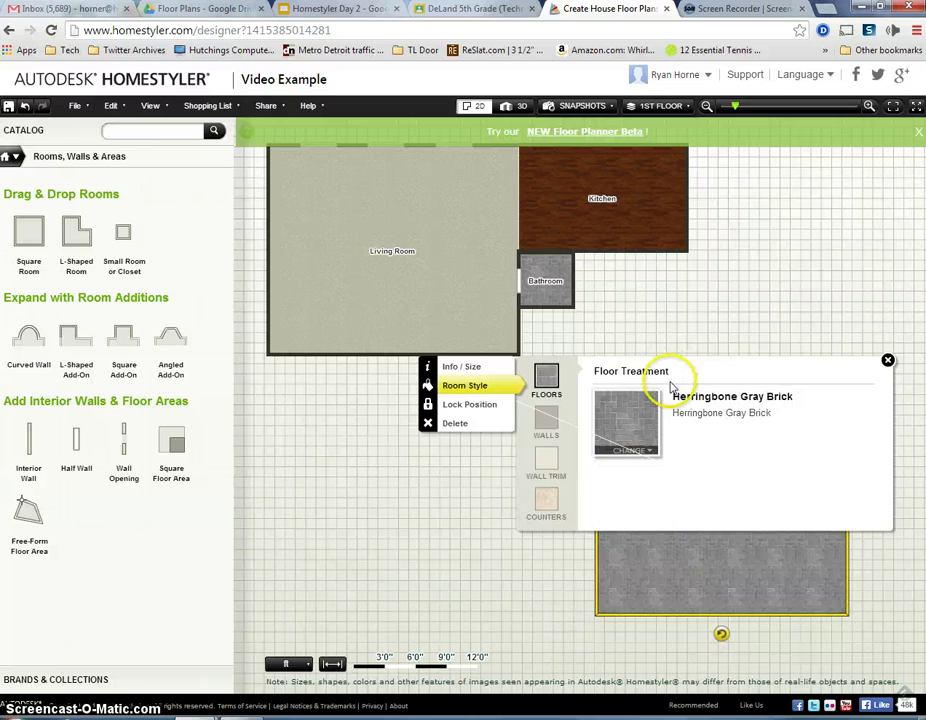
left_click(689, 322)
scroll(531, 459, "down", 3)
Select the Garage and drag it toward the other rooms.
mouse_move(646, 462)
left_mouse_down()
mouse_move(573, 471)
mouse_move(635, 456)
left_mouse_up()
left_click(639, 462)
left_click_drag(635, 455, 535, 385)
left_click_drag(704, 388, 612, 482)
Snap the Garage against the Bathroom and the Living Room's right wall.
scroll(493, 491, "up", 3)
left_click_drag(493, 491, 422, 519)
left_click_drag(630, 461, 483, 309)
scroll(451, 337, "up", 1)
left_click(558, 440)
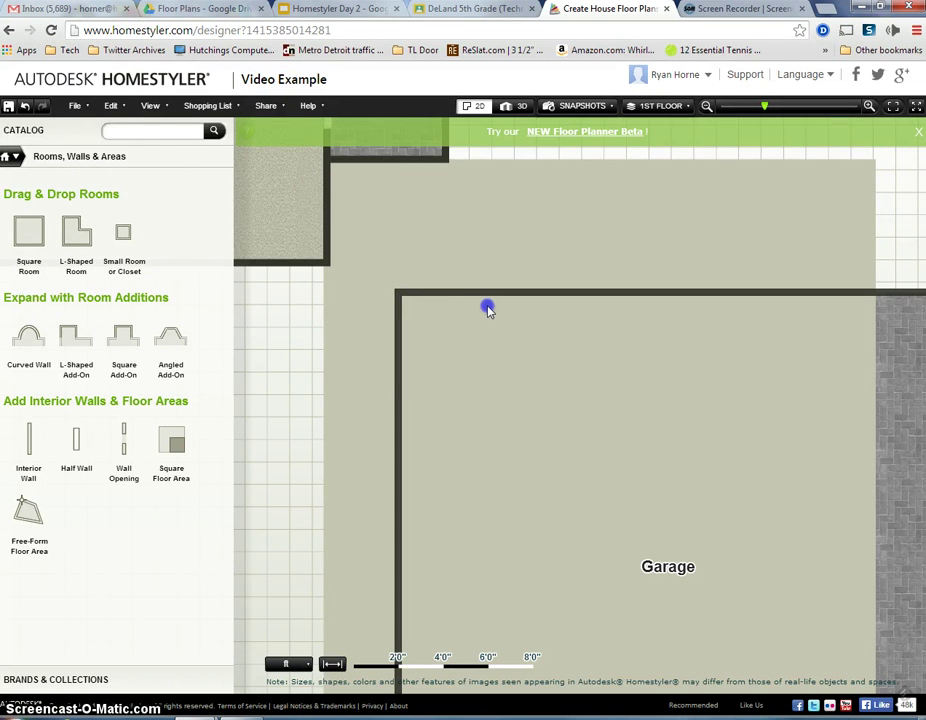
left_click_drag(488, 309, 483, 311)
left_click(899, 407)
scroll(895, 415, "down", 3)
scroll(473, 480, "down", 2)
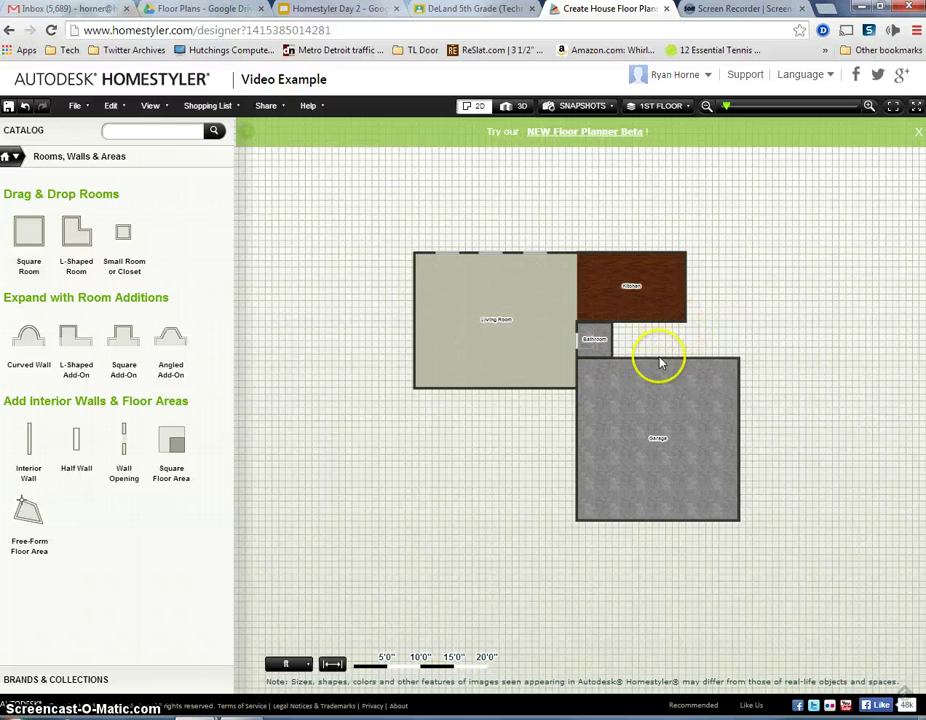
Preview the four-room first floor in 3D, then return to the flat plan.
left_click(639, 334)
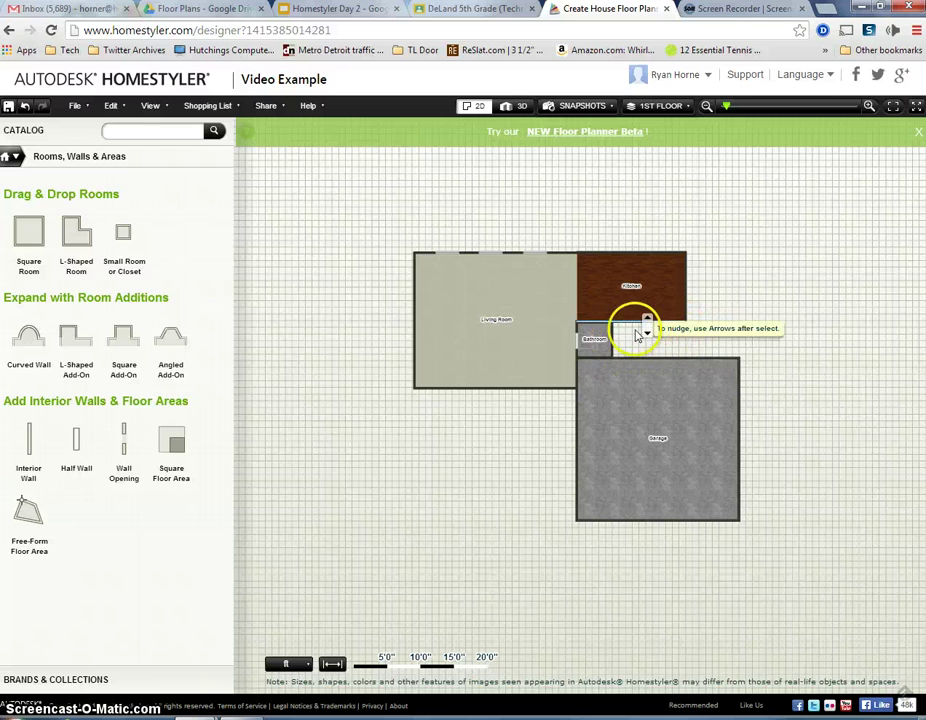
left_click(515, 106)
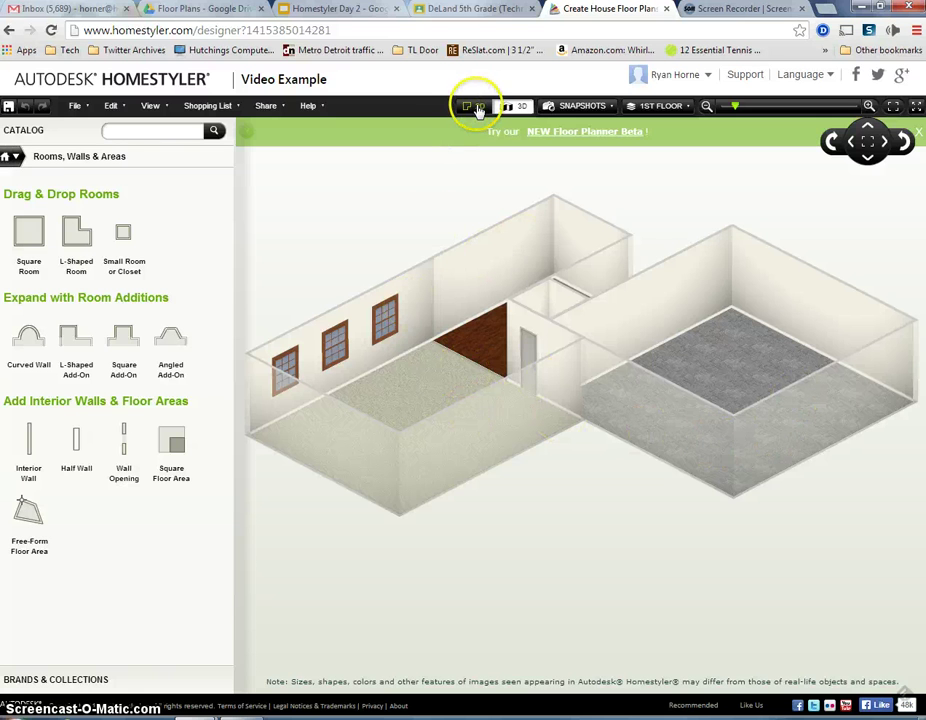
left_click(474, 107)
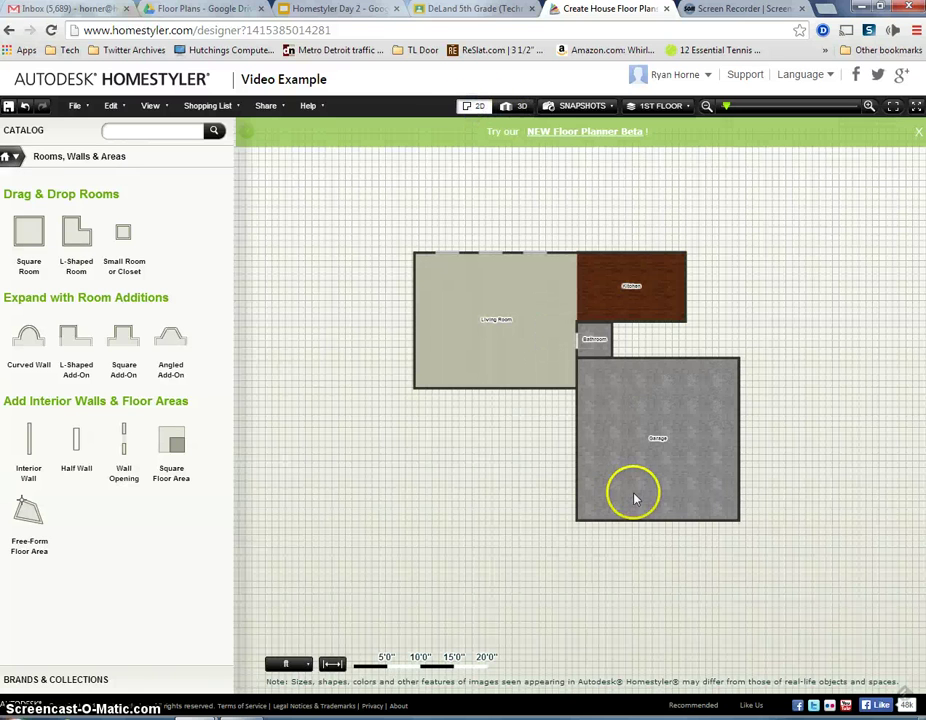
Place two garage doors from Catalog > Doors > Garage Doors on the Garage's outer wall and check them in 3D.
left_click(16, 158)
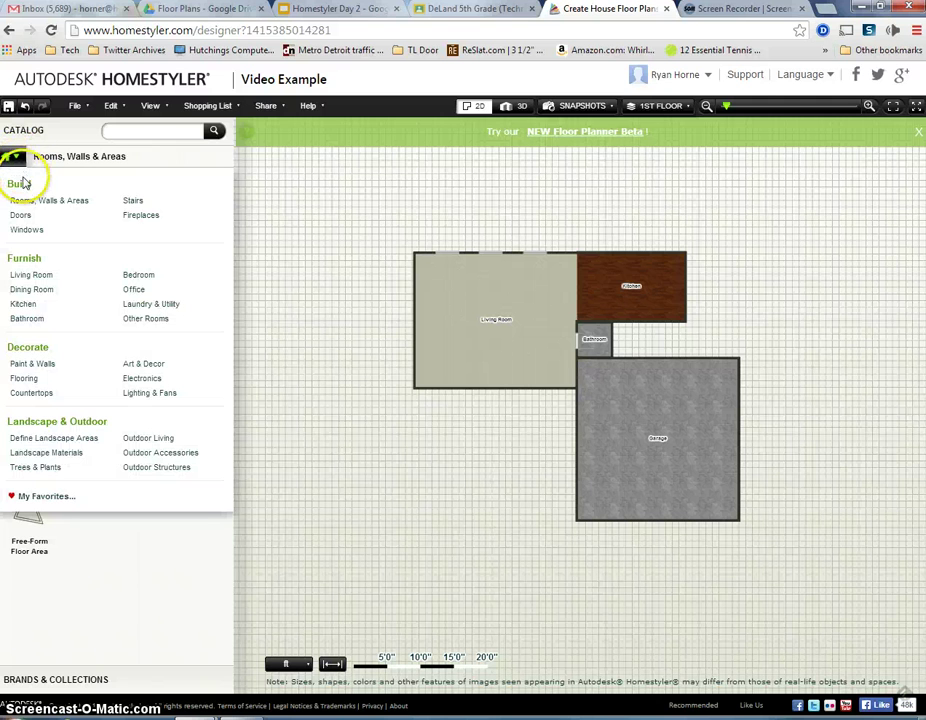
left_click(22, 215)
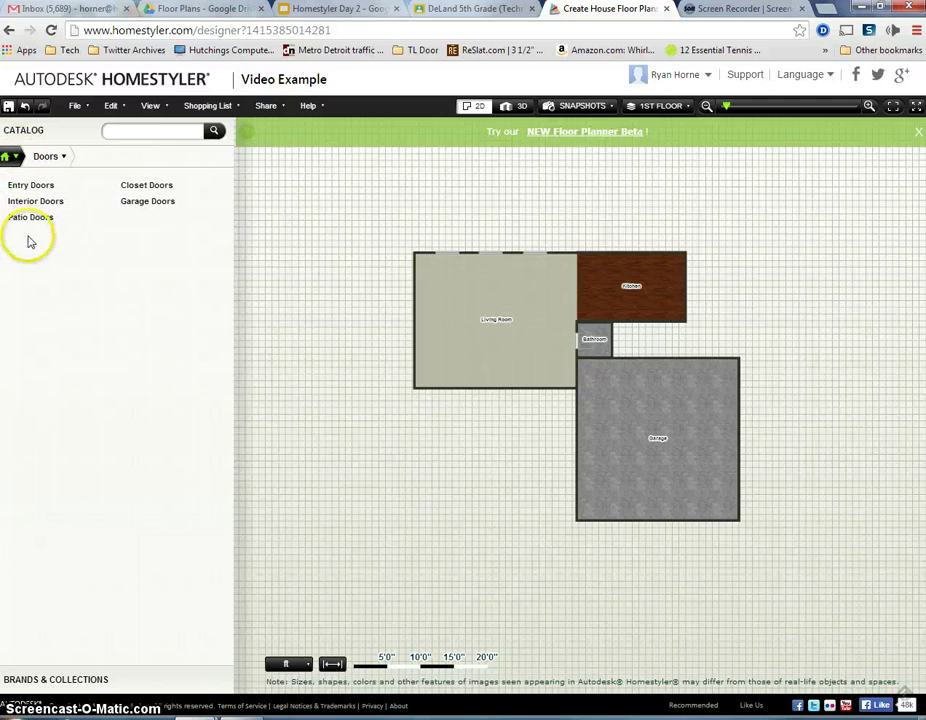
left_click(148, 201)
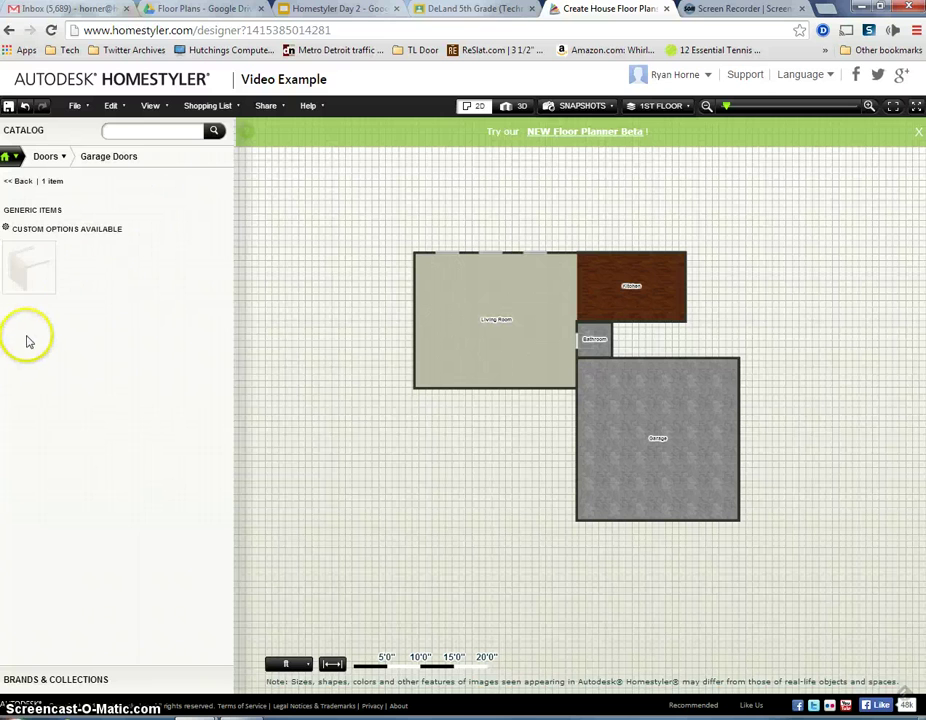
mouse_move(20, 270)
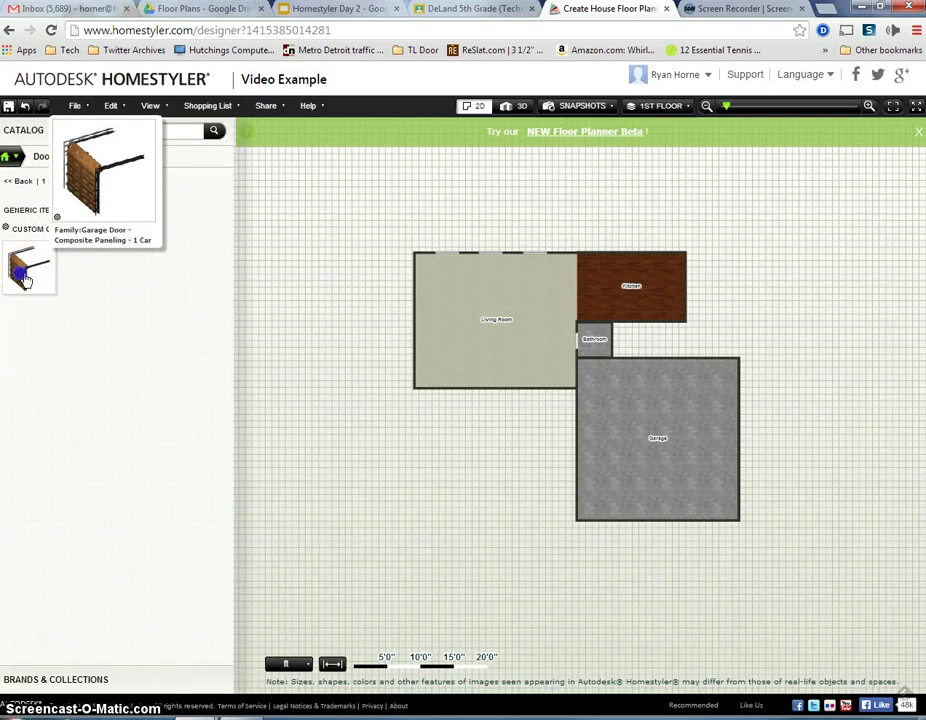
left_click_drag(24, 280, 525, 449)
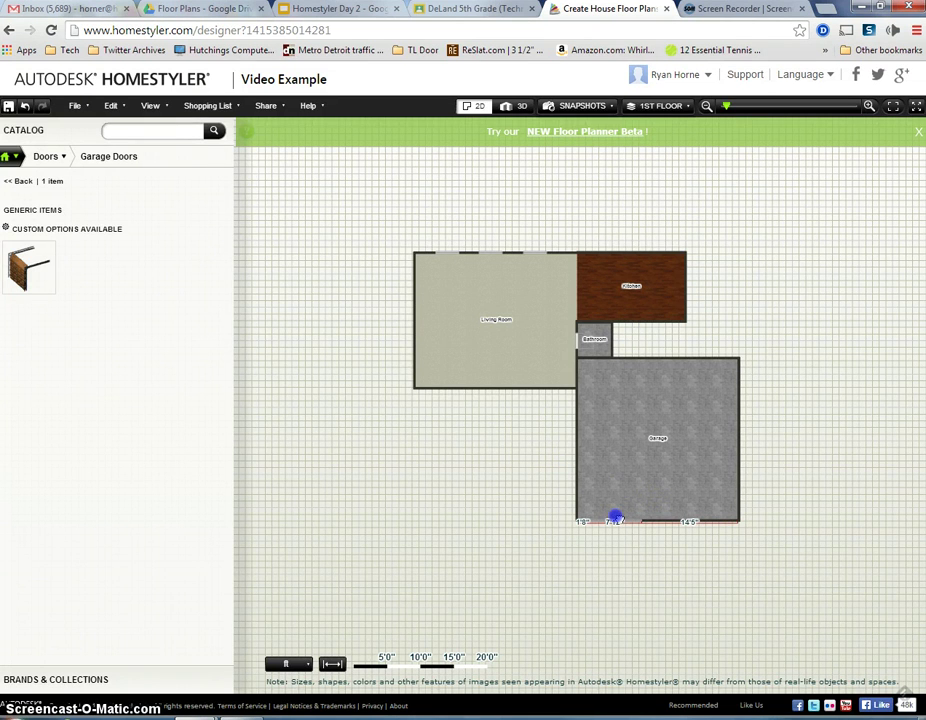
left_click_drag(618, 515, 618, 518)
left_click_drag(31, 269, 694, 517)
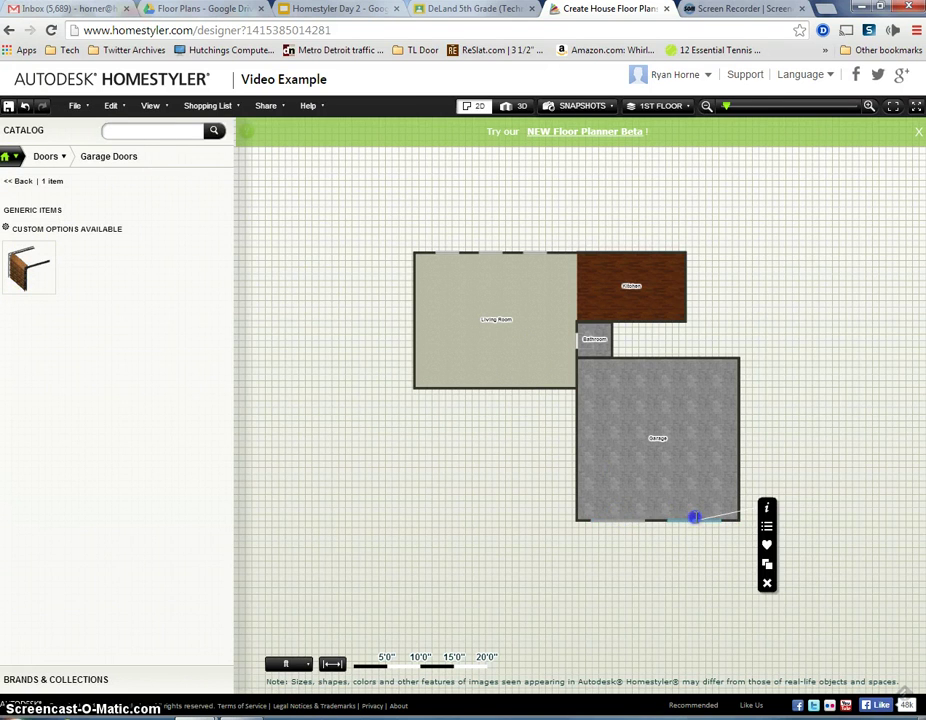
left_click(787, 374)
left_click(512, 110)
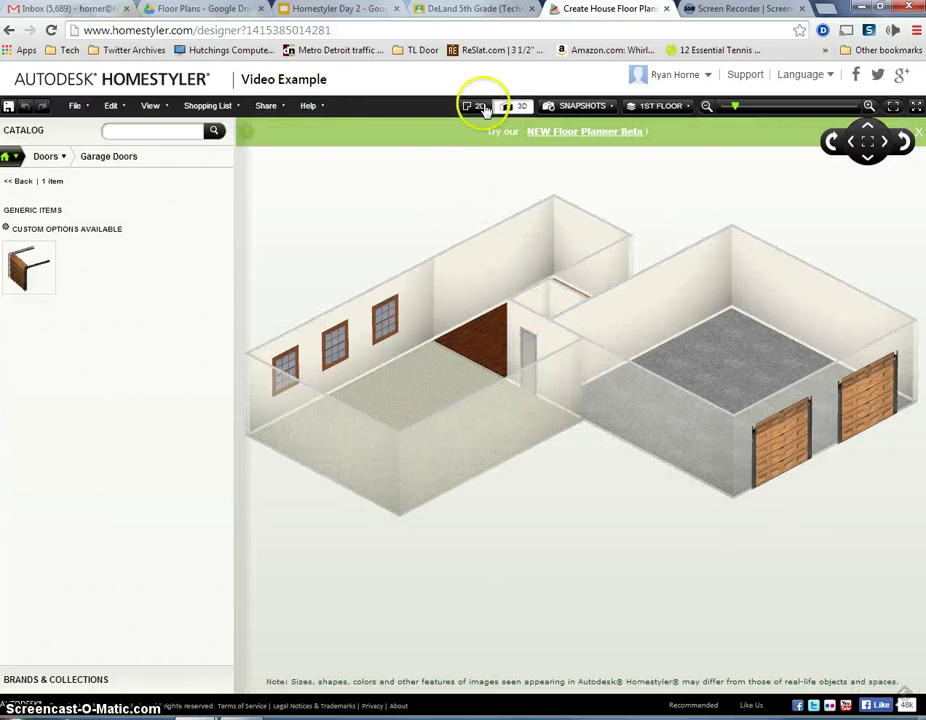
left_click(475, 105)
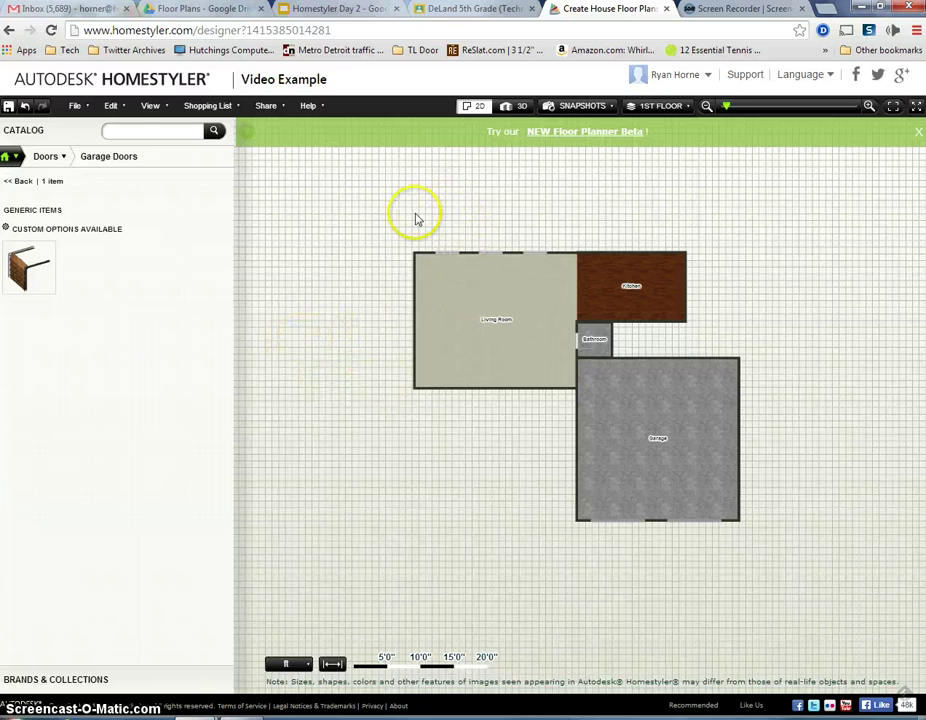
Add a new level titled '2nd Floor'.
scroll(420, 219, "up", 2)
left_click_drag(854, 314, 818, 288)
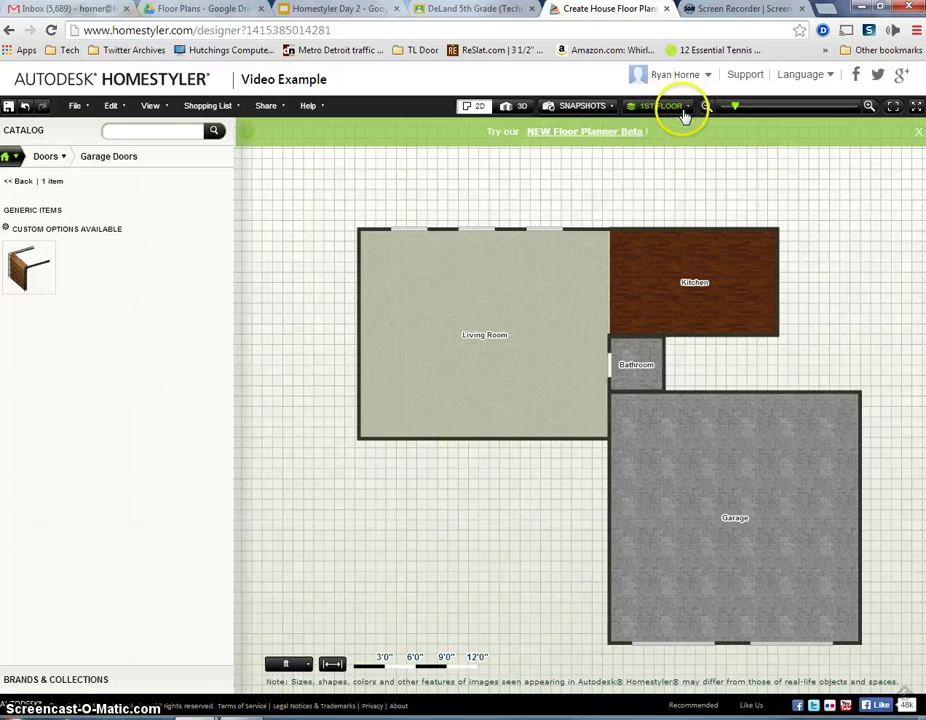
left_click(684, 110)
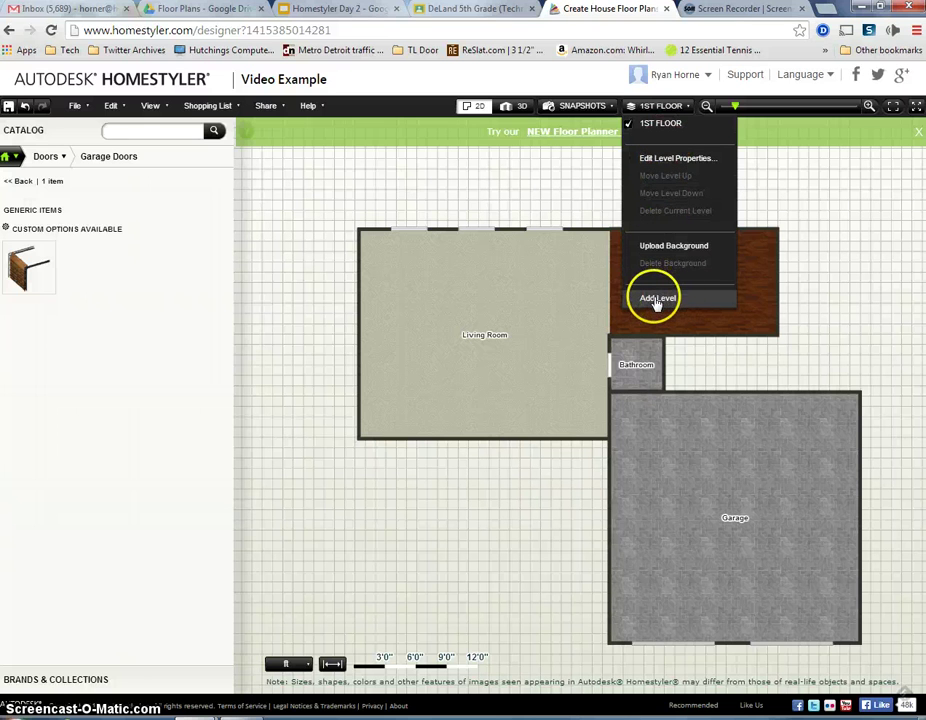
left_click(657, 300)
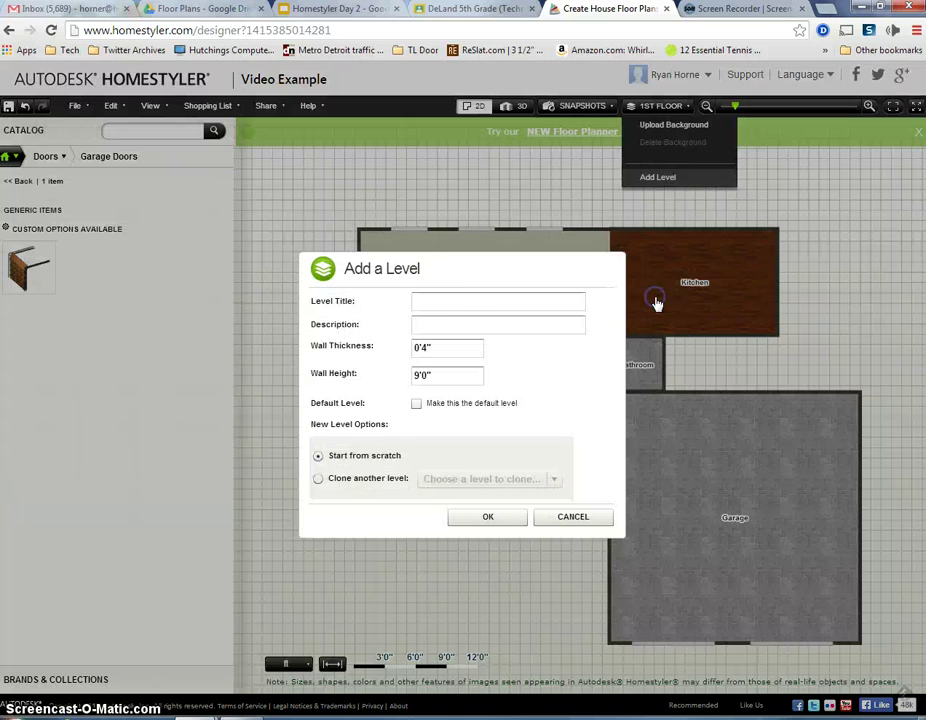
left_click(439, 301)
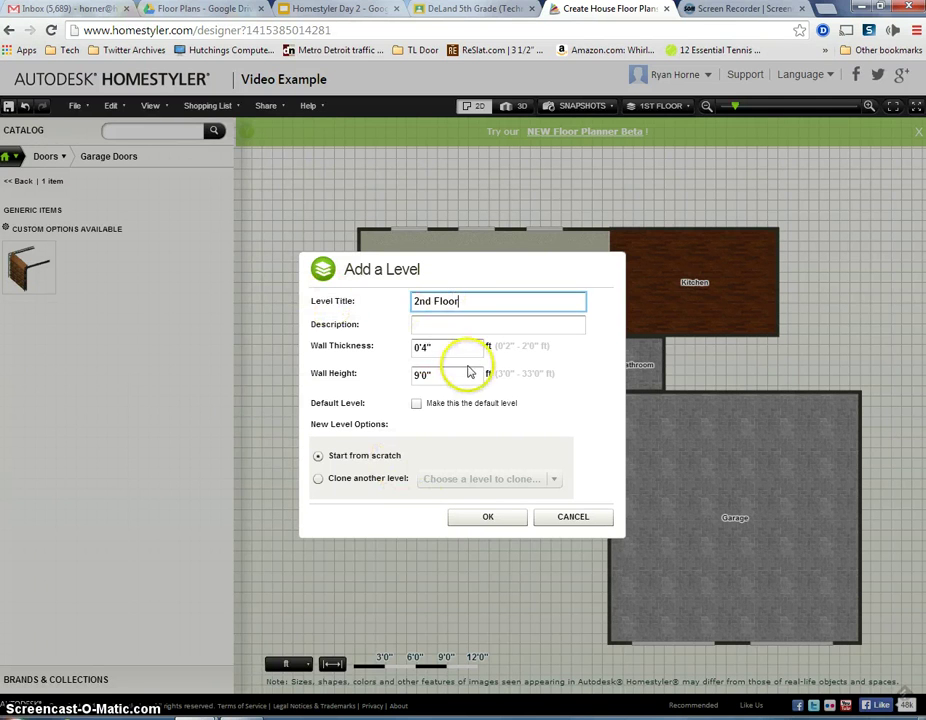
left_click(487, 518)
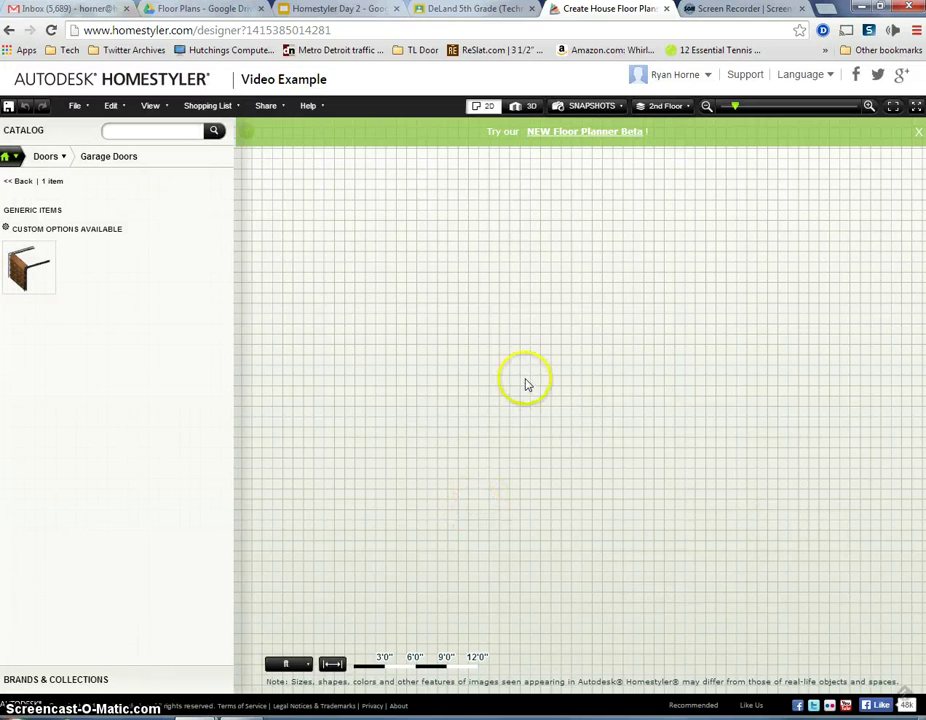
Switch to the 2nd Floor level and show the Rooms, Walls & Areas catalog.
left_click(673, 108)
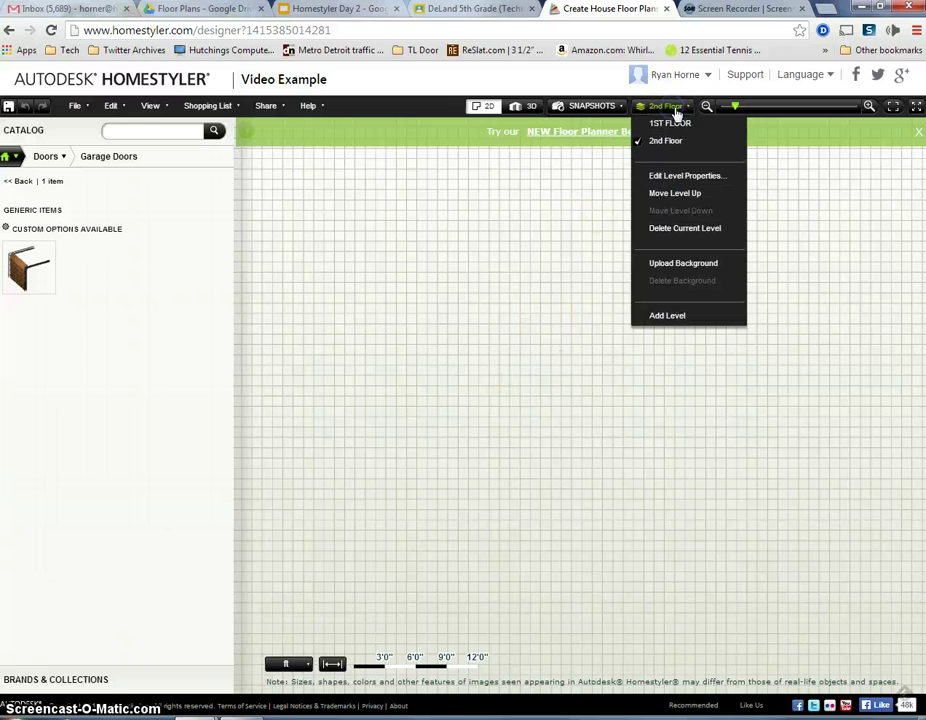
left_click(671, 124)
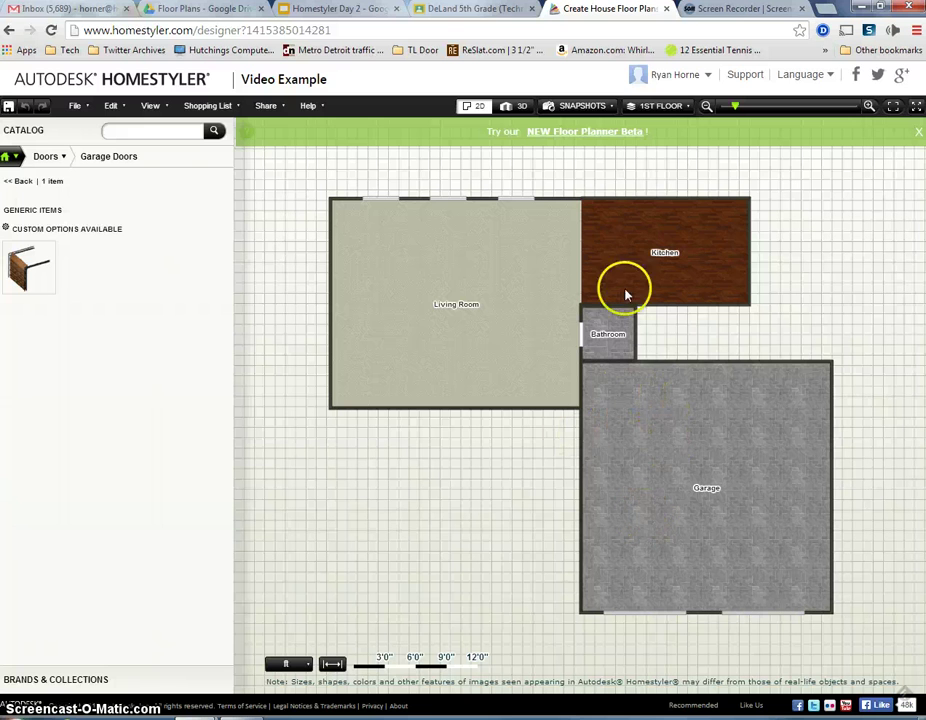
left_click(665, 110)
left_click(663, 142)
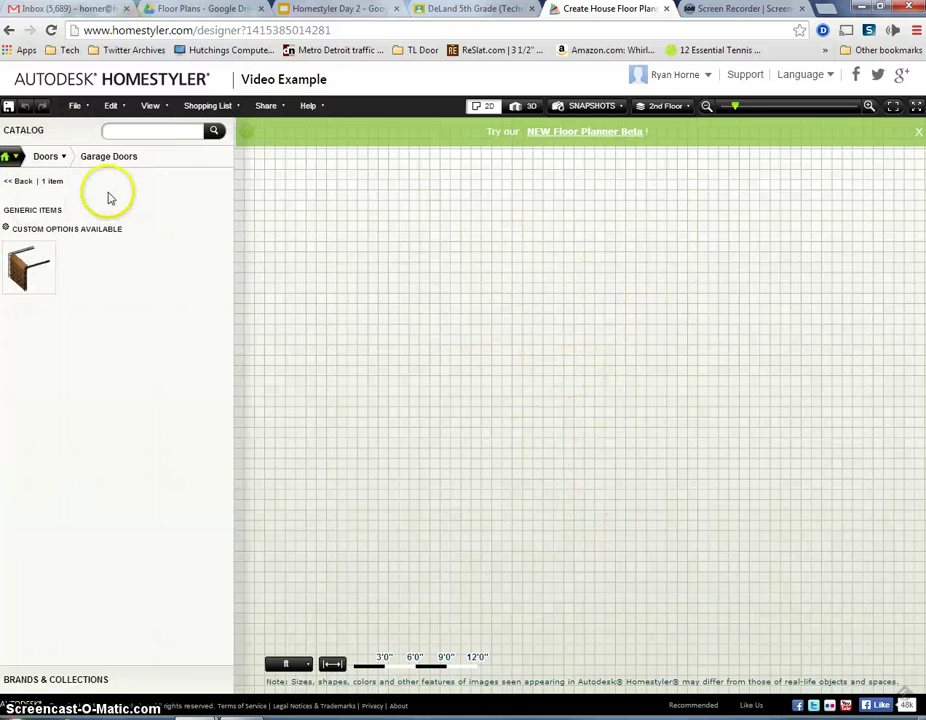
left_click(19, 159)
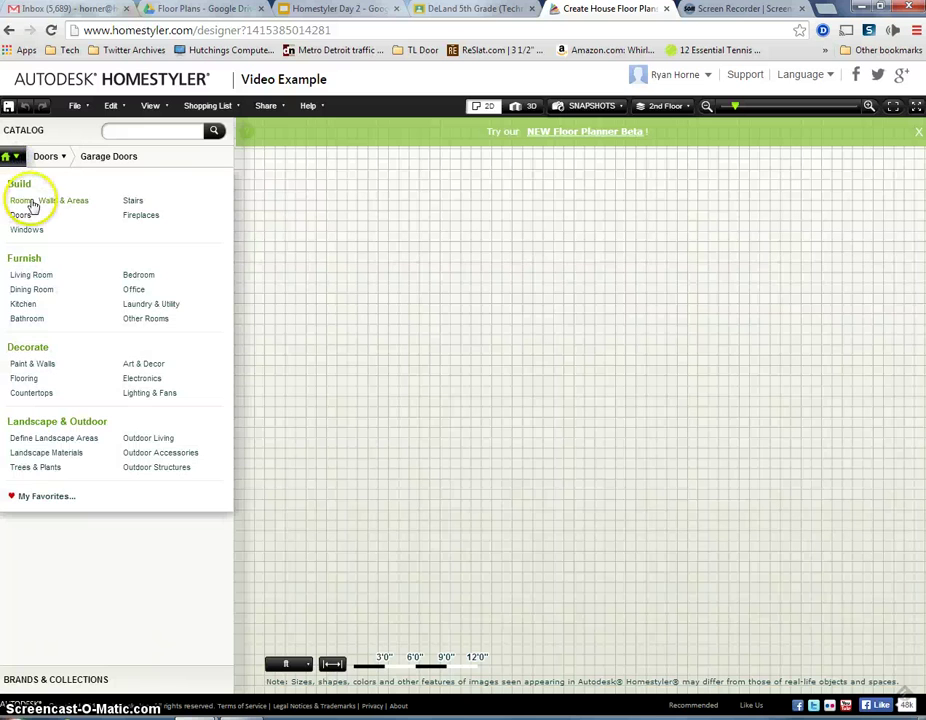
left_click(40, 204)
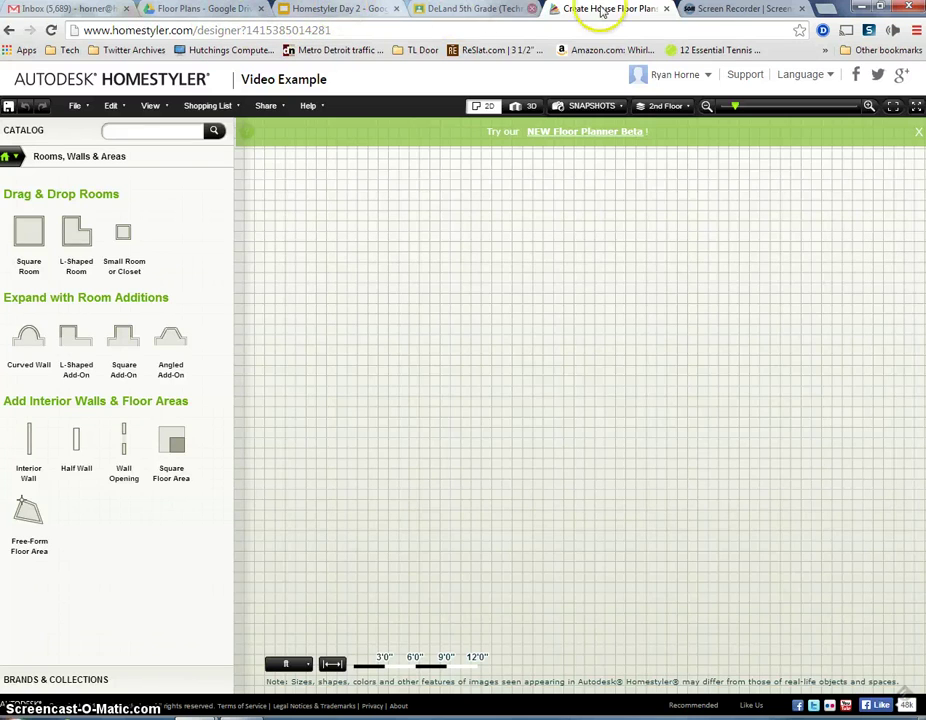
left_click(163, 8)
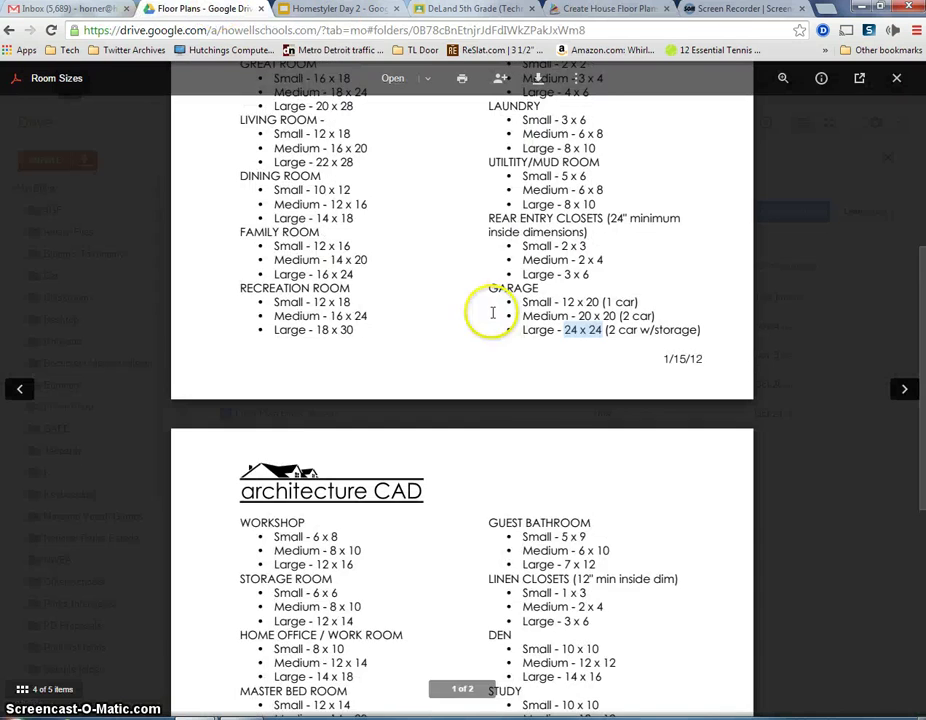
scroll(386, 298, "down", 5)
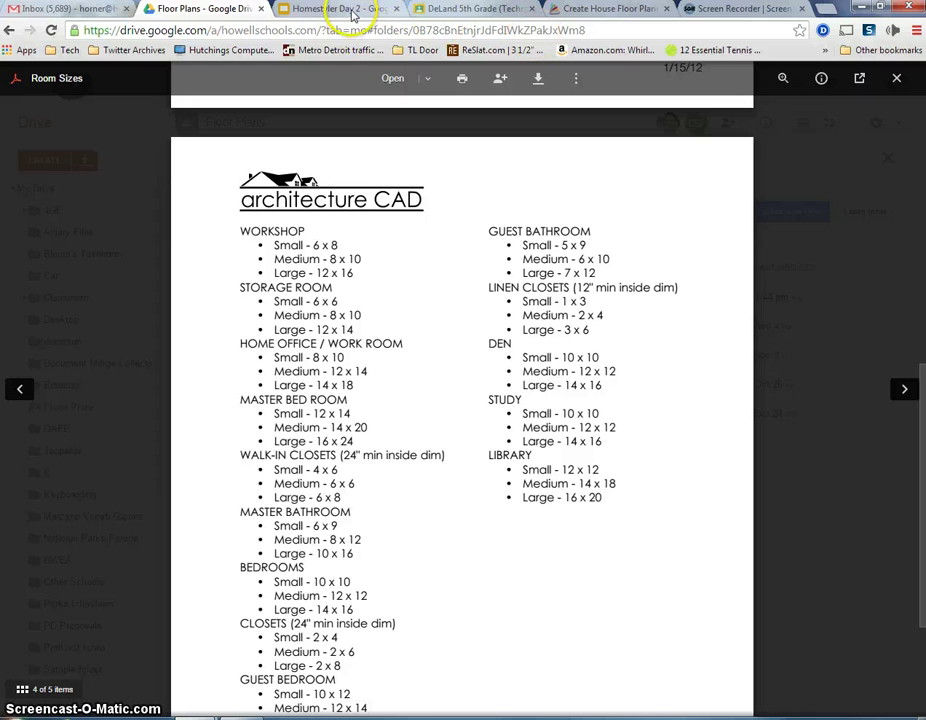
left_click(628, 11)
Place a square room on the 2nd floor and widen it to about 16 feet, undoing an over-wide stretch.
left_click_drag(28, 240, 508, 349)
left_click_drag(420, 370, 375, 366)
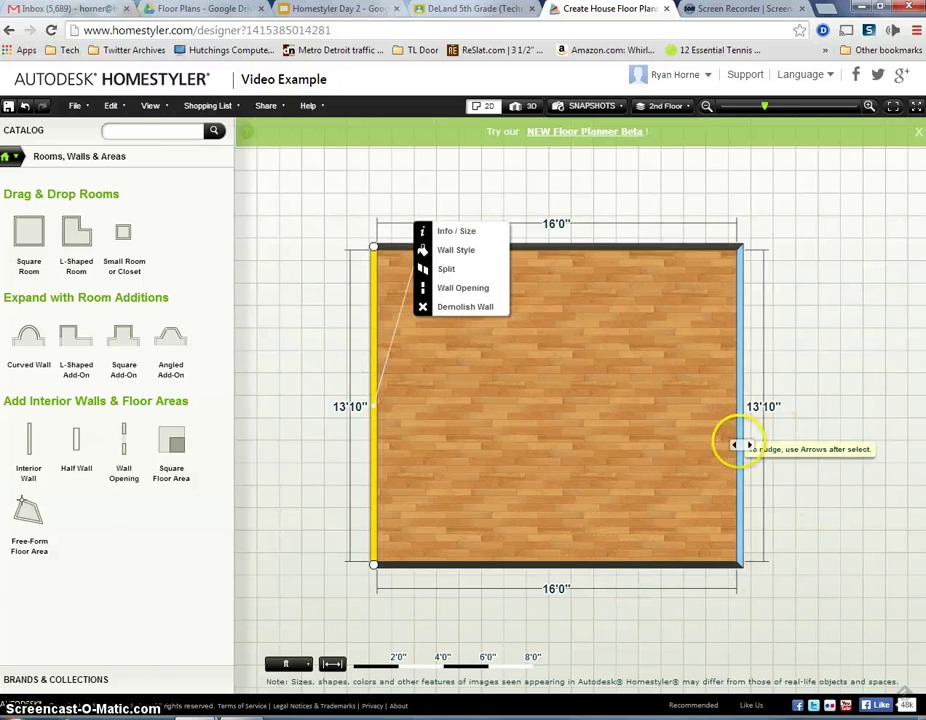
left_click_drag(741, 440, 880, 438)
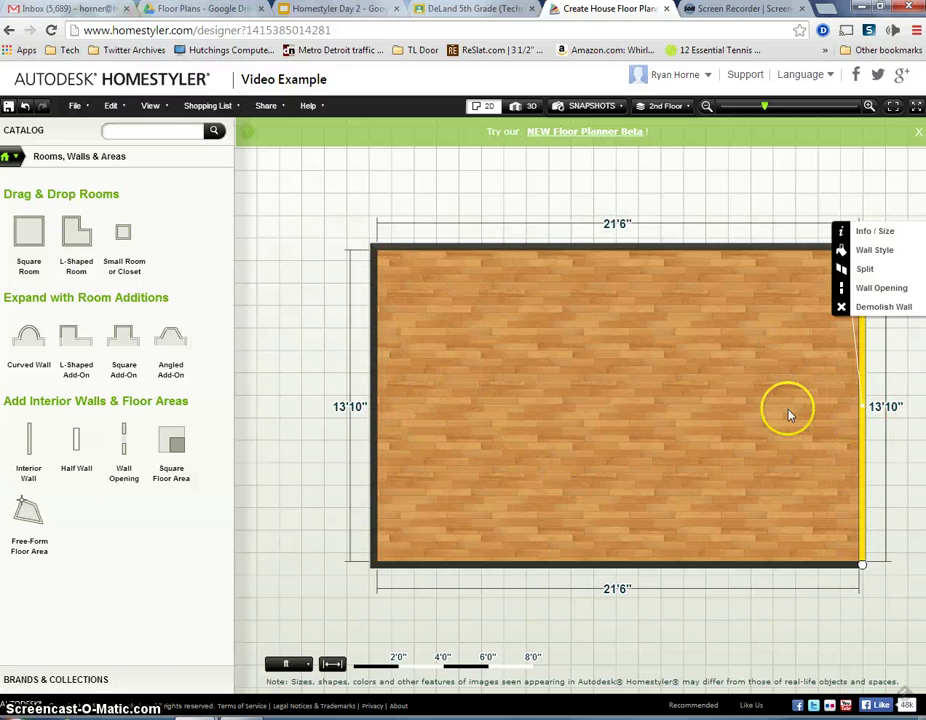
left_click(24, 108)
left_click(333, 665)
Drag the room's bottom wall down until it is about 22 feet long.
left_click_drag(522, 562, 528, 640)
scroll(533, 540, "down", 3)
scroll(533, 540, "down", 1)
left_click_drag(533, 581, 544, 653)
scroll(535, 655, "up", 2)
scroll(531, 645, "up", 2)
left_click(531, 645)
scroll(558, 378, "down", 3)
scroll(580, 378, "down", 1)
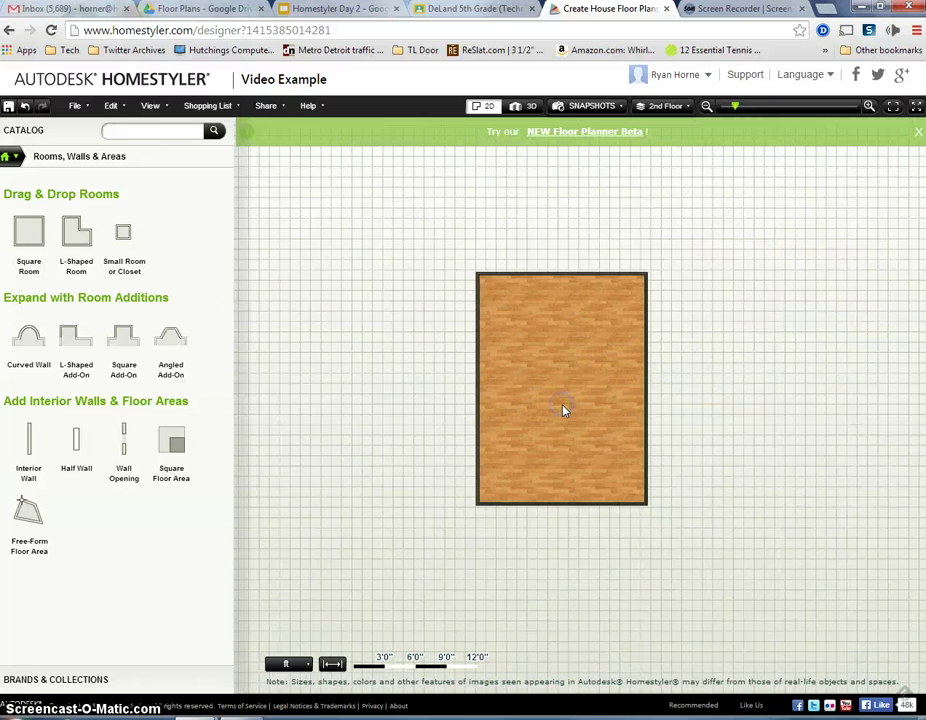
Label the room 'Master Bedroom', correcting the capitalization.
left_click(558, 275)
left_click(583, 276)
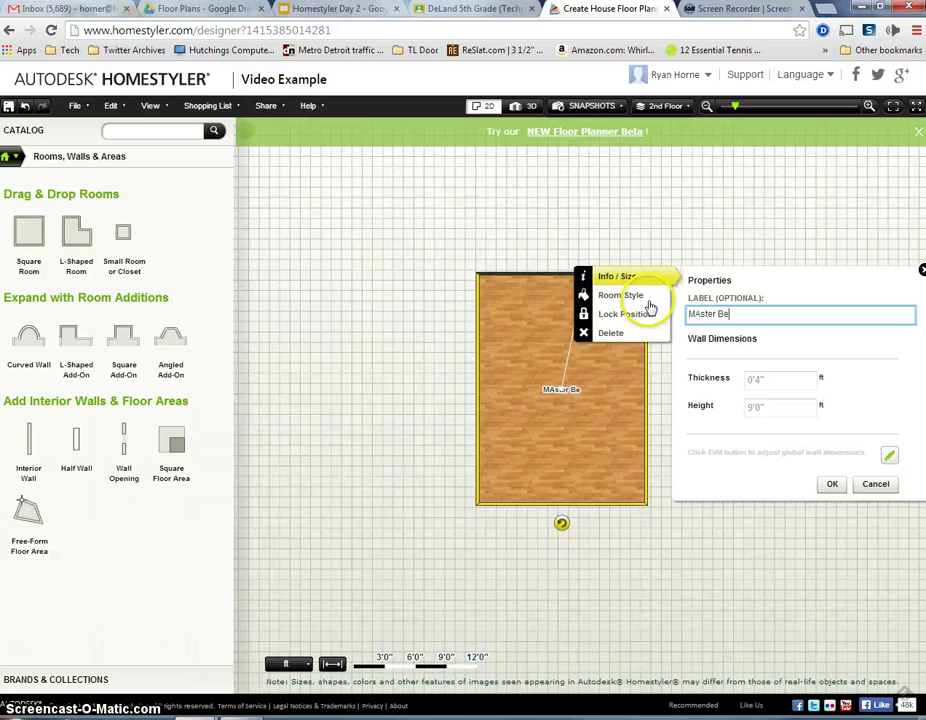
type("MAster Bedroom")
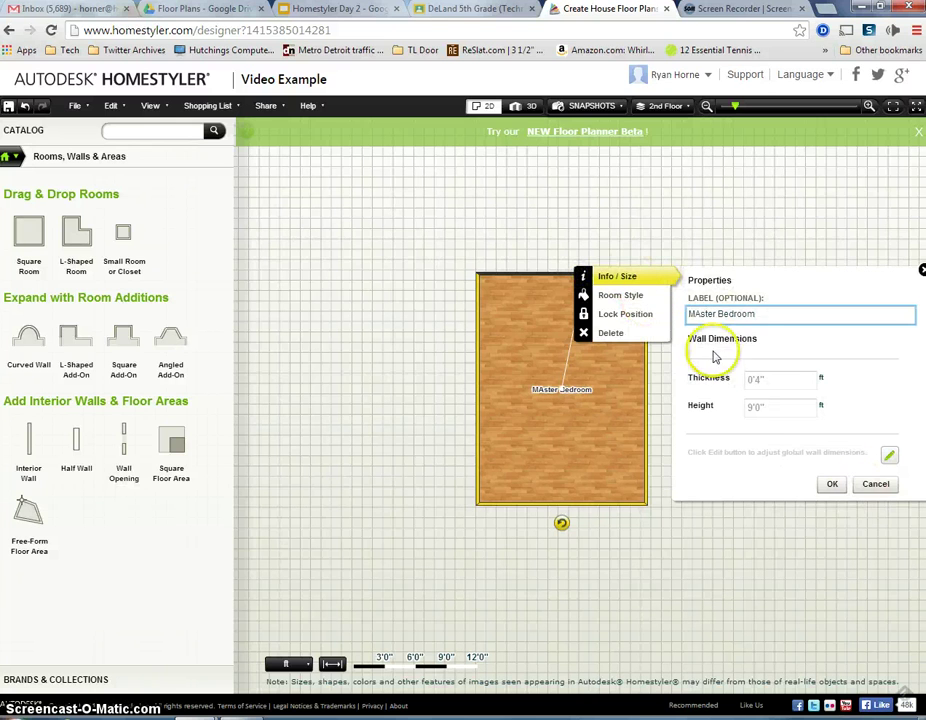
left_click(699, 316)
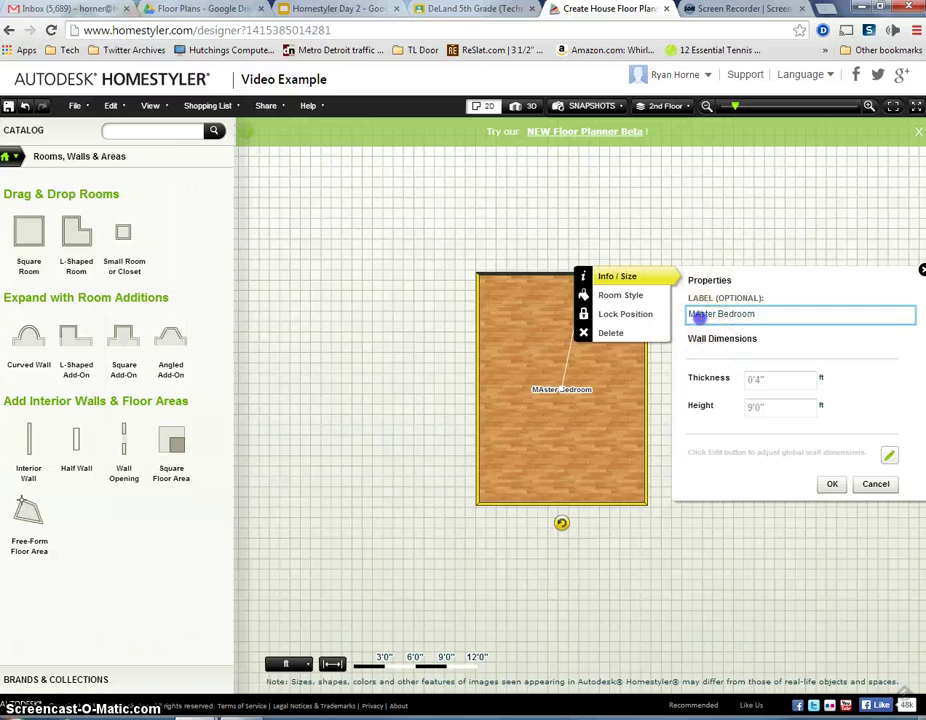
left_click(832, 484)
Add a second square room to the right of the Master Bedroom.
left_click(721, 299)
left_click_drag(595, 364, 494, 347)
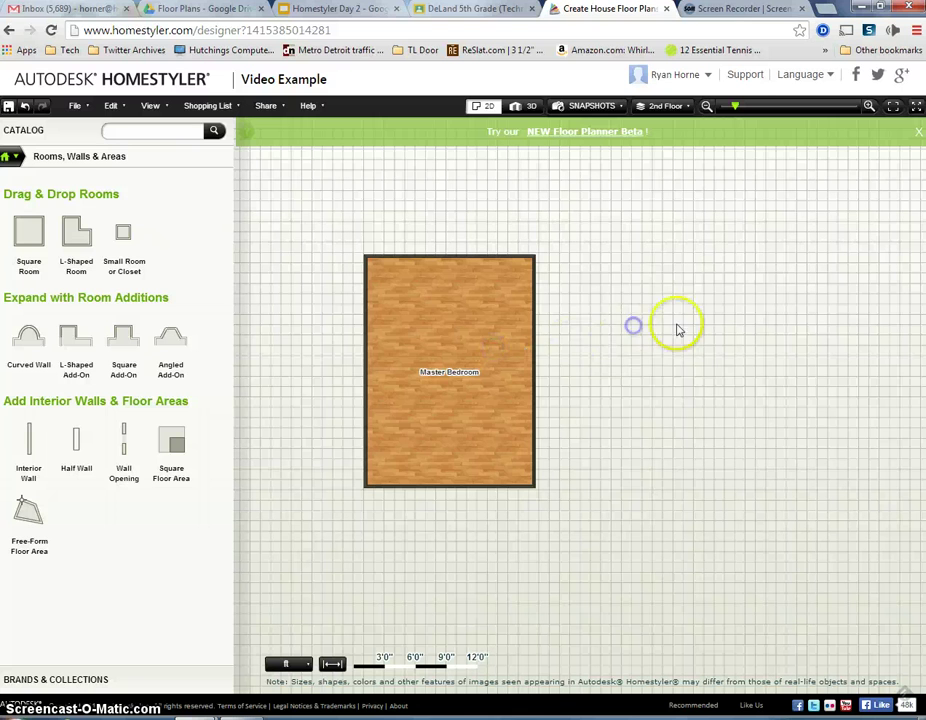
left_click_drag(29, 232, 693, 364)
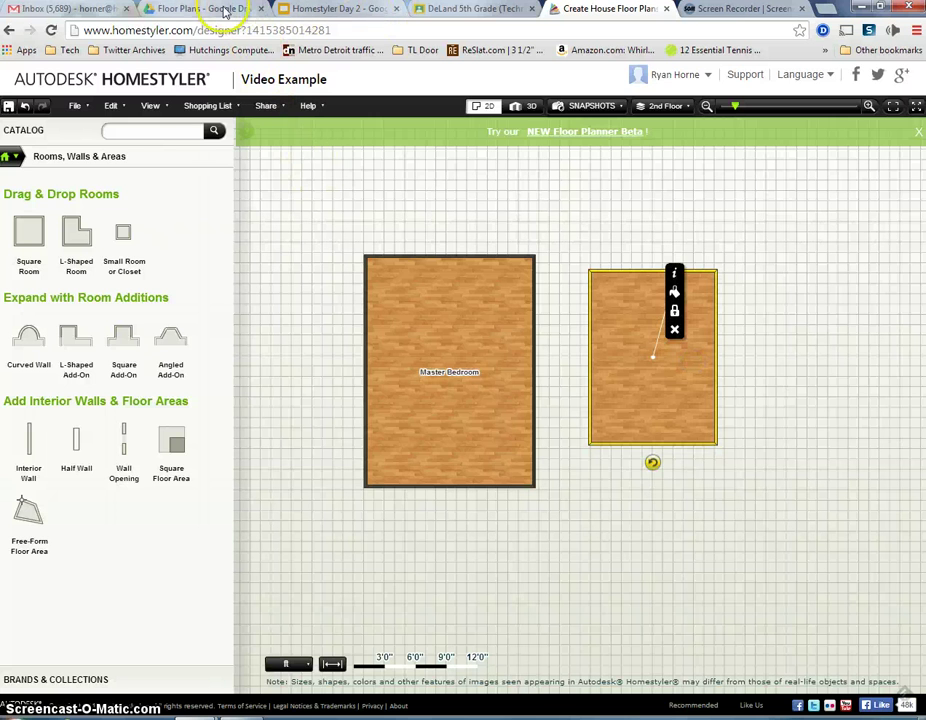
In the Room Sizes PDF, highlight the Master Bathroom 'Large - 10 x 16' line.
left_click(213, 7)
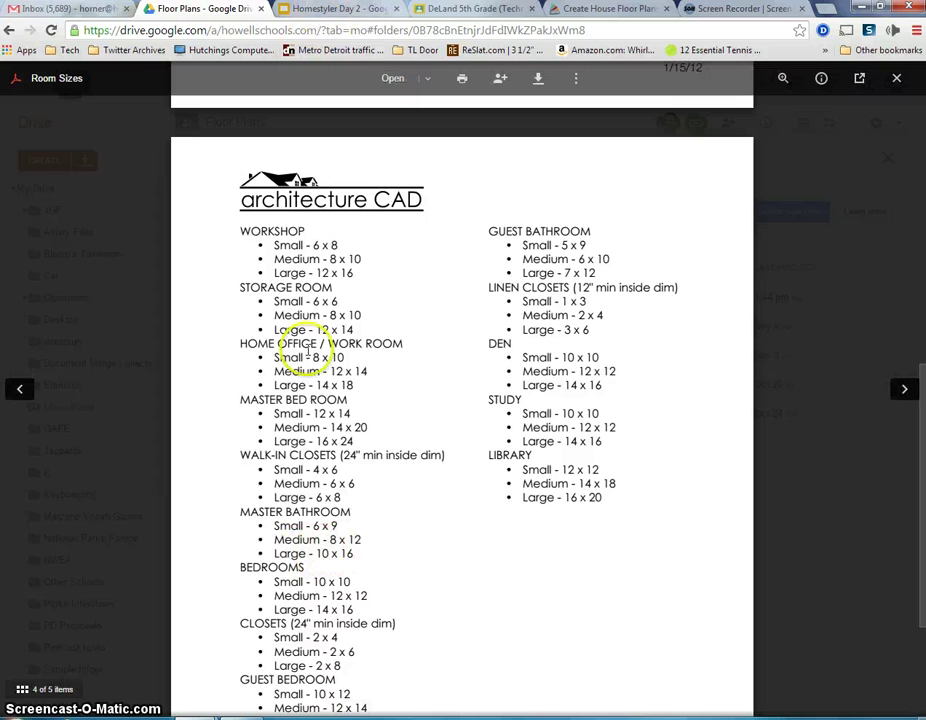
left_click_drag(278, 553, 347, 553)
Shorten the second room and narrow it to about 10 feet by moving its walls.
left_click(592, 10)
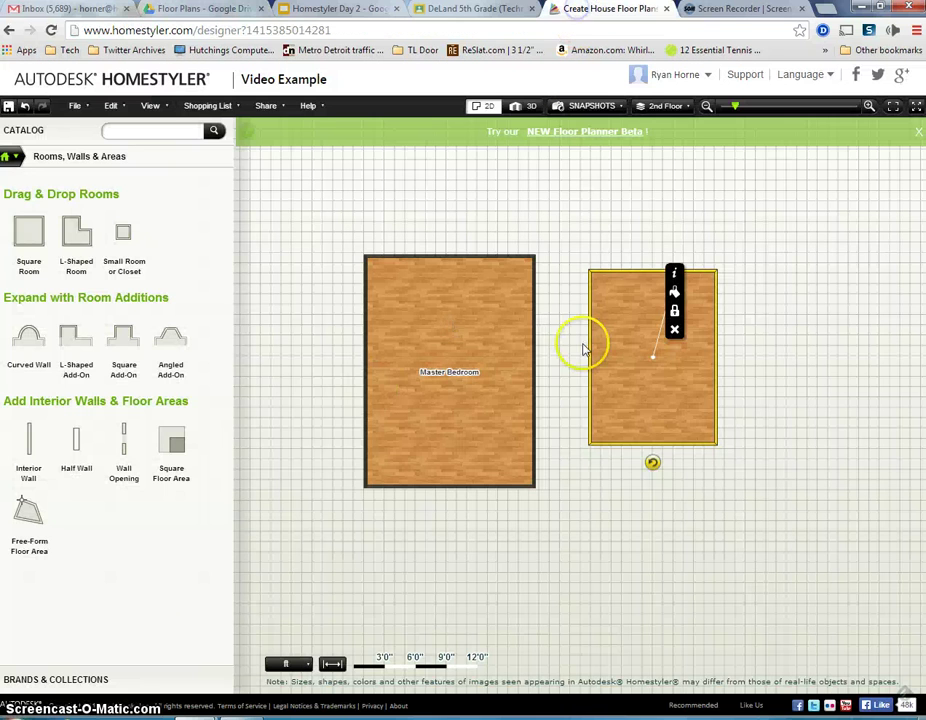
left_click(630, 271)
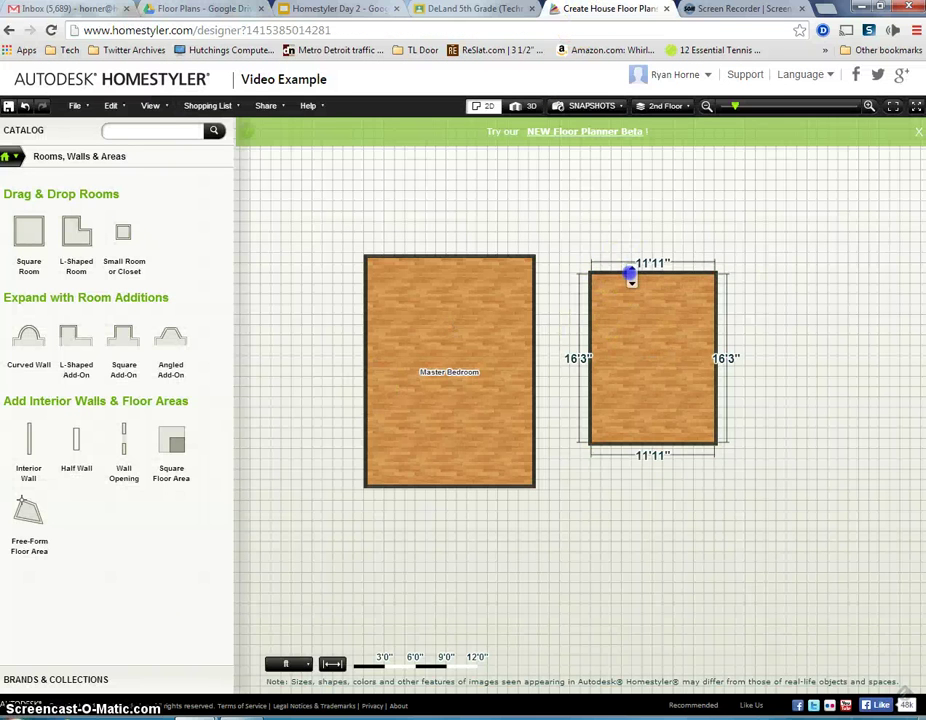
left_click_drag(630, 273, 639, 298)
left_click(706, 336)
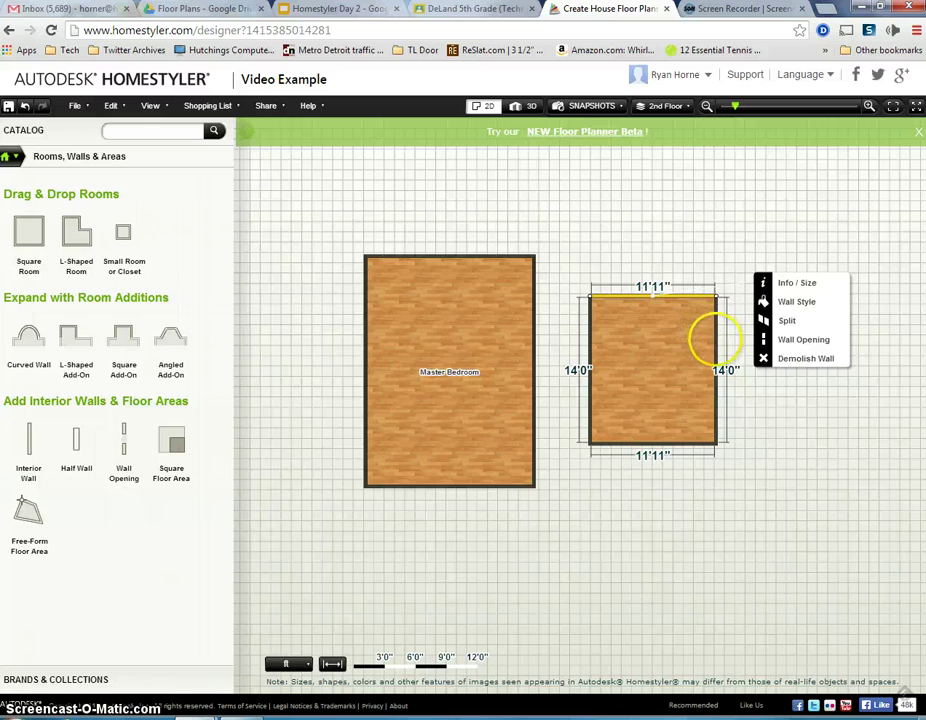
left_click_drag(715, 340, 725, 366)
left_click(655, 341)
scroll(725, 364, "up", 3)
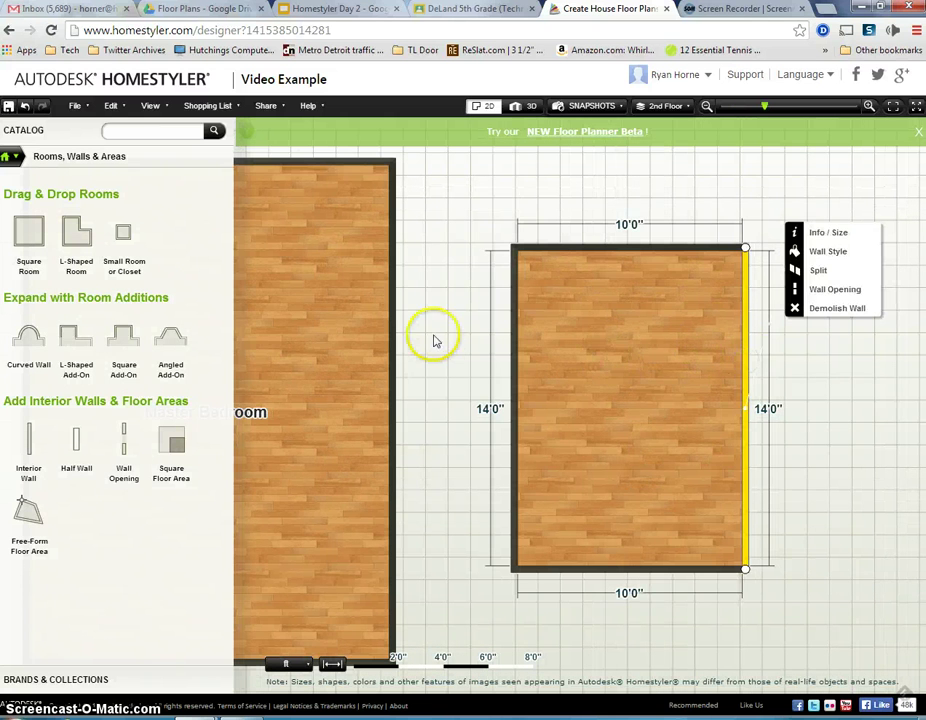
Label the room 'Master Batroom' and push it against the bedroom's right wall, aligned at top.
left_click(703, 268)
left_click(667, 243)
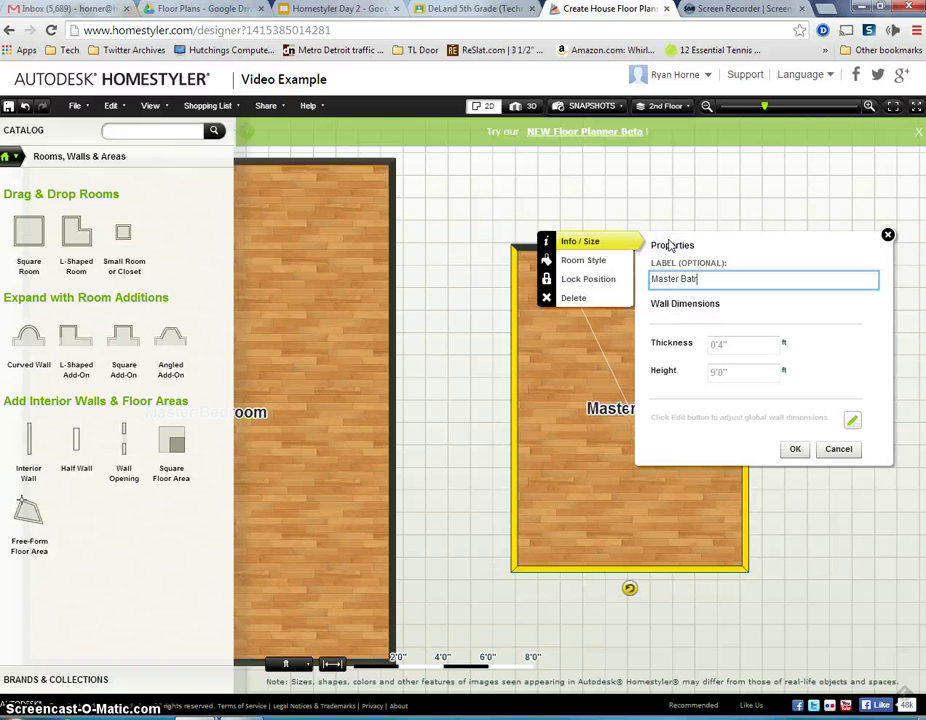
left_click(795, 449)
scroll(555, 395, "down", 3)
left_click(587, 348)
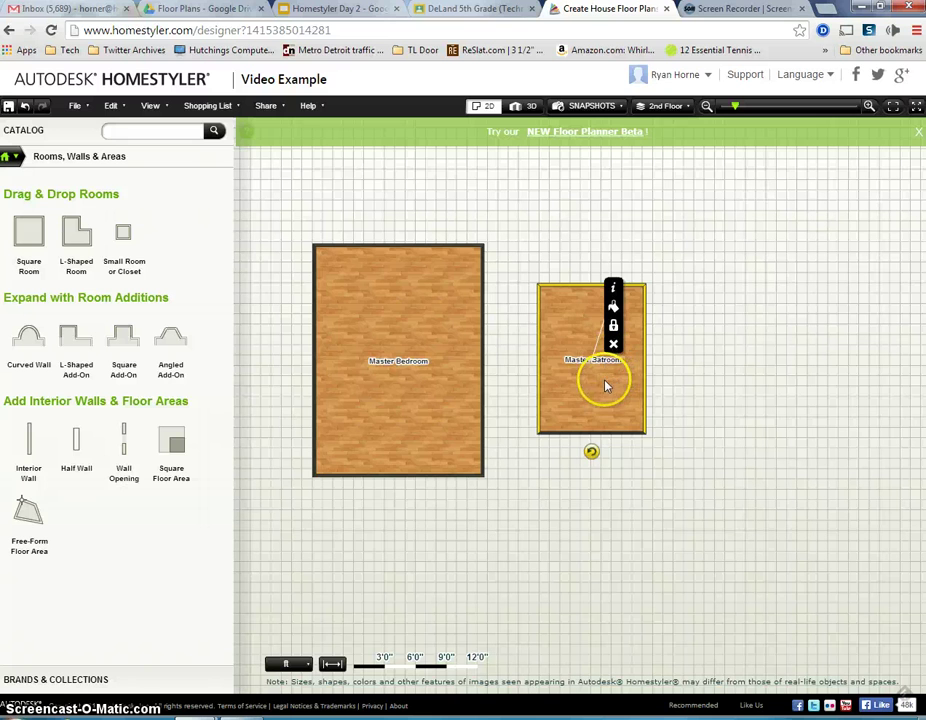
left_click_drag(605, 386, 553, 344)
left_click(634, 352)
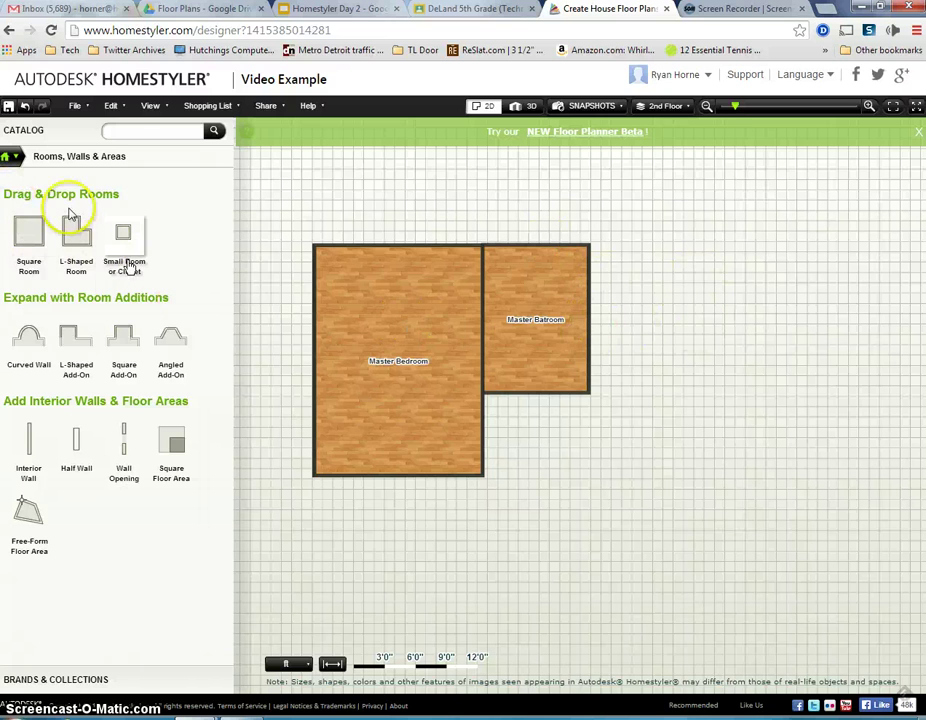
Give the Master Bedroom a blue carpet floor.
left_click(440, 345)
left_click(420, 266)
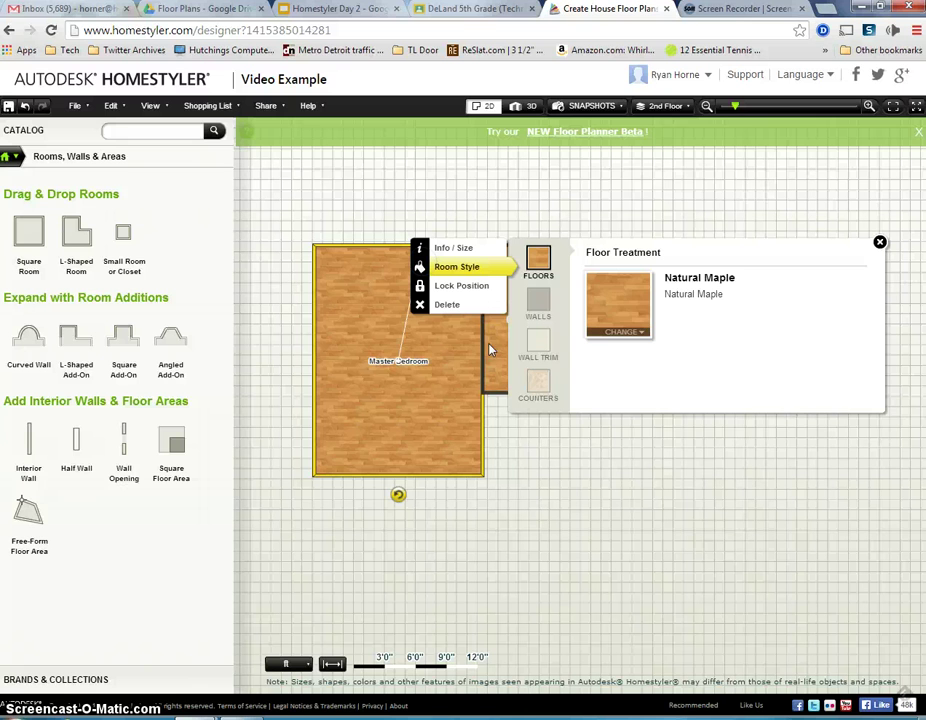
left_click(636, 336)
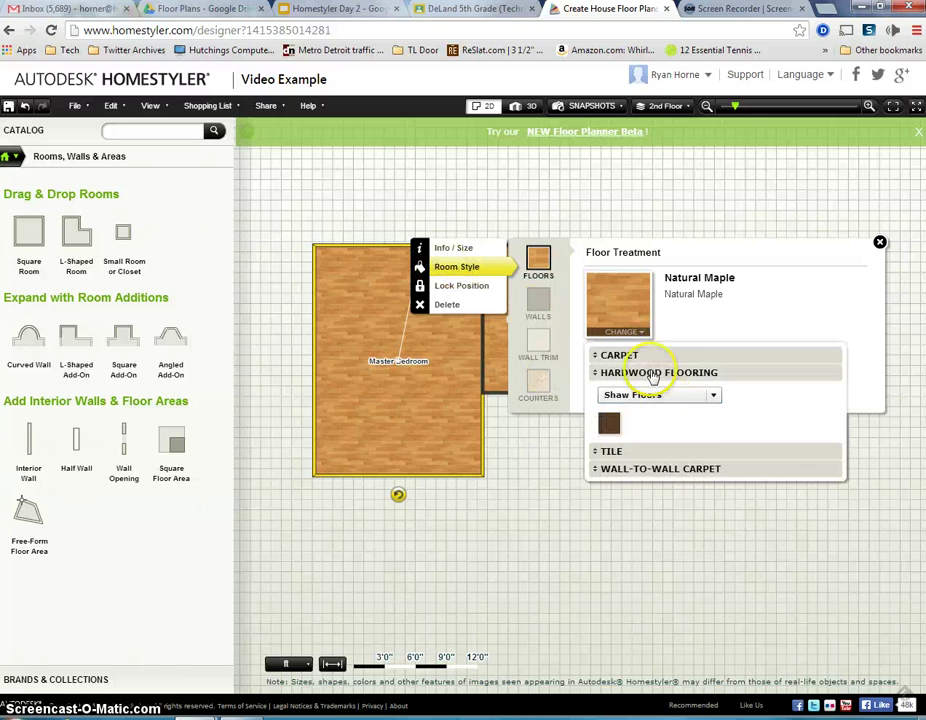
left_click(643, 354)
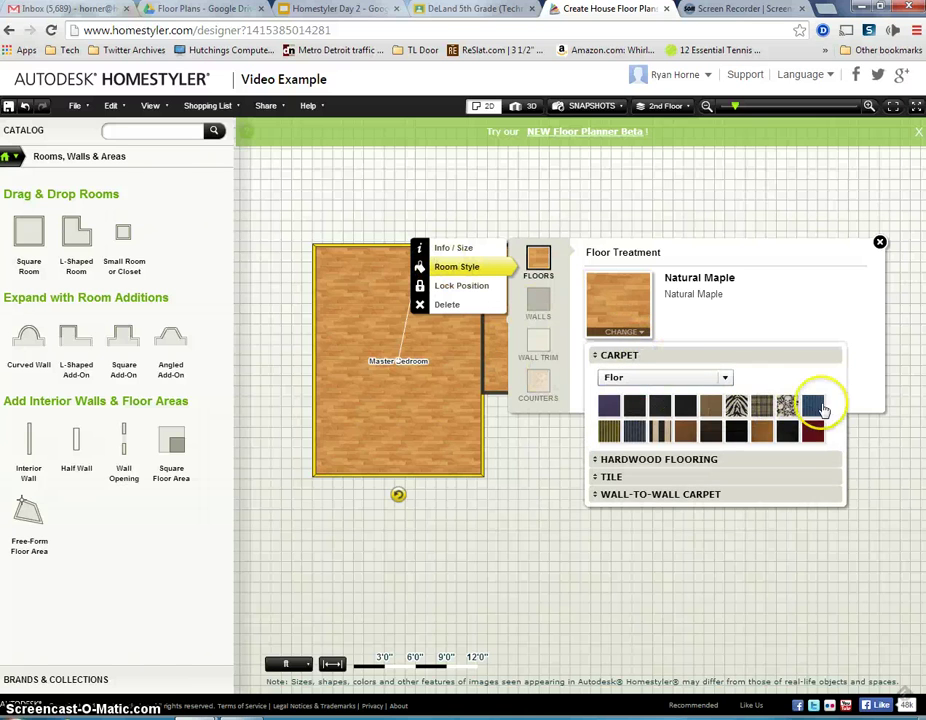
left_click(808, 408)
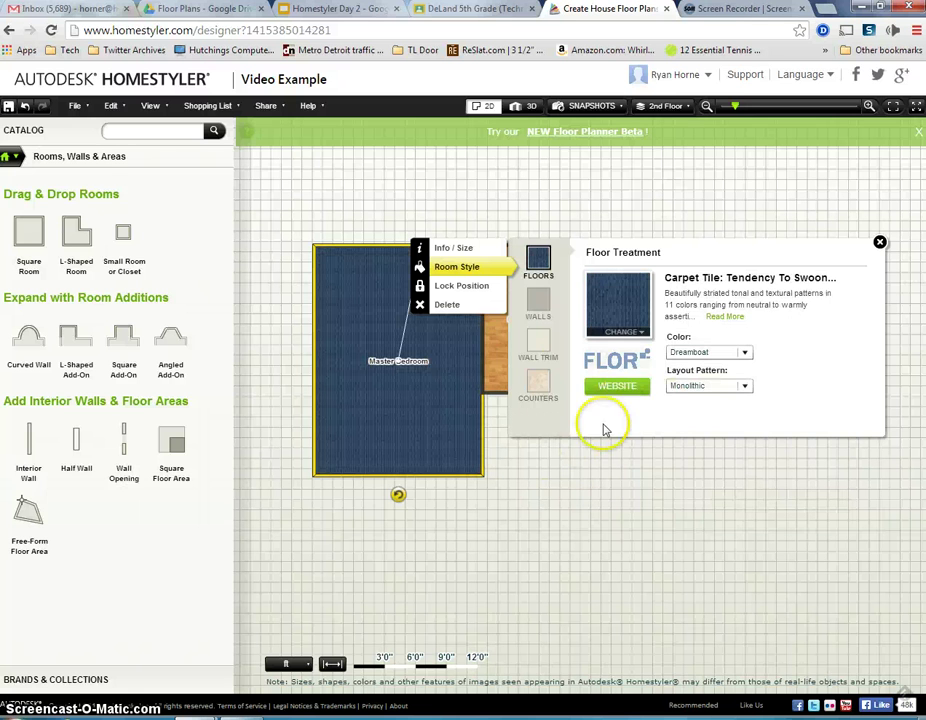
Give the Master Batroom a blue Ocean Wave mosaic tile floor.
left_click(528, 341)
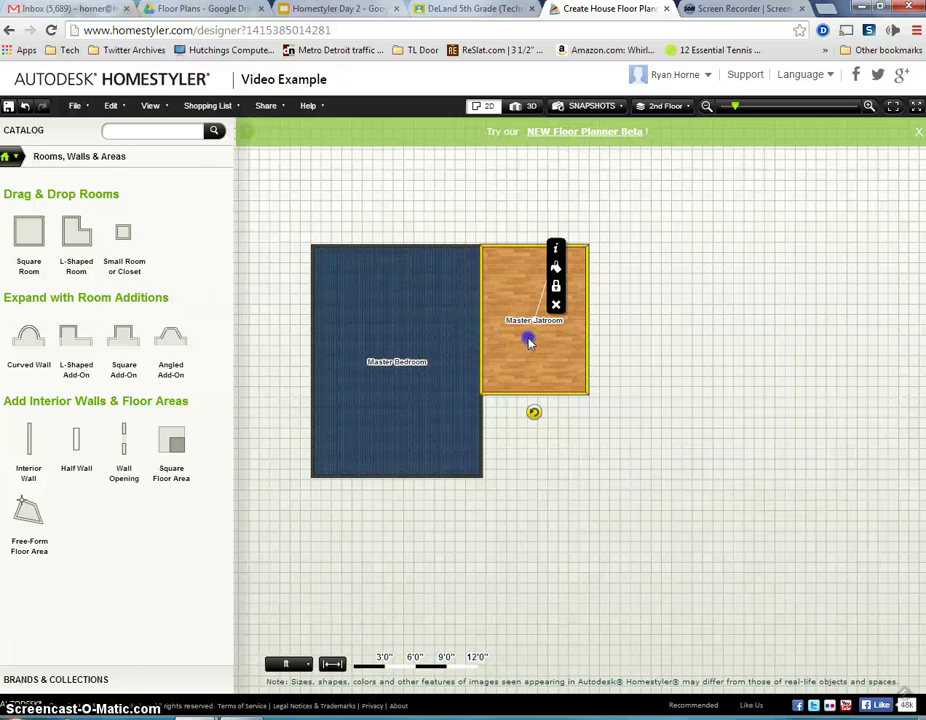
left_click(557, 266)
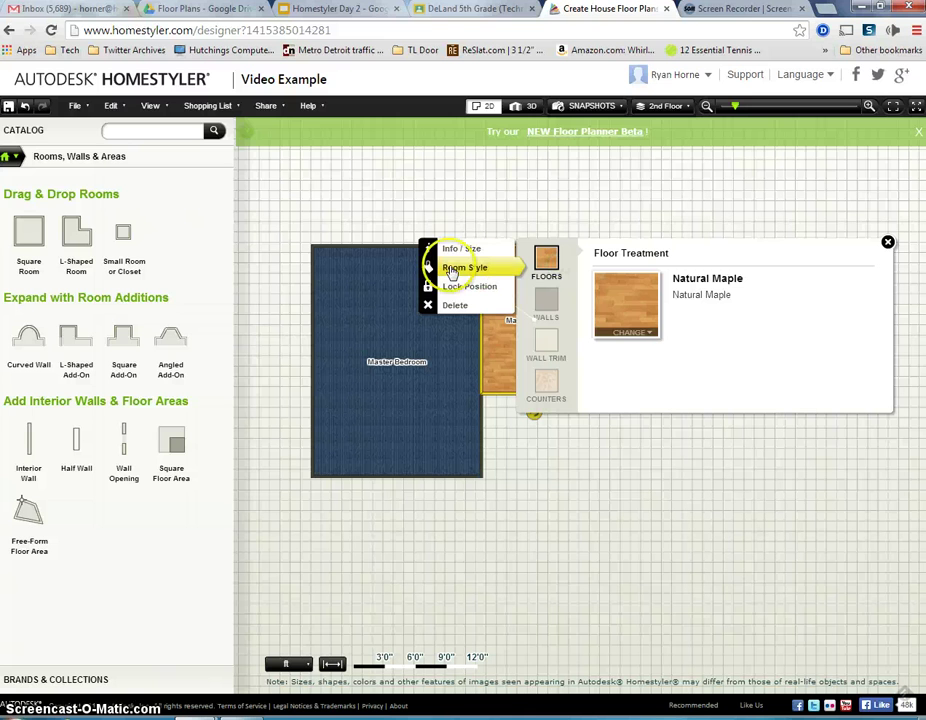
left_click(645, 338)
left_click(645, 452)
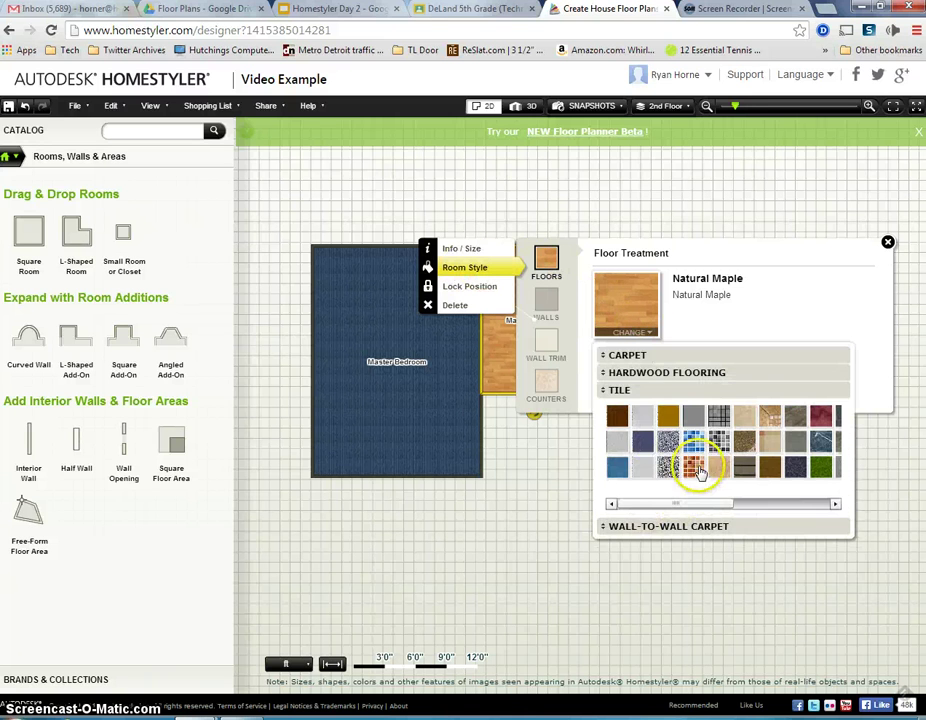
left_click(693, 446)
left_click(597, 413)
Center both rooms in the plan view and switch to the 3D view.
scroll(504, 347, "up", 3)
scroll(592, 440, "down", 3)
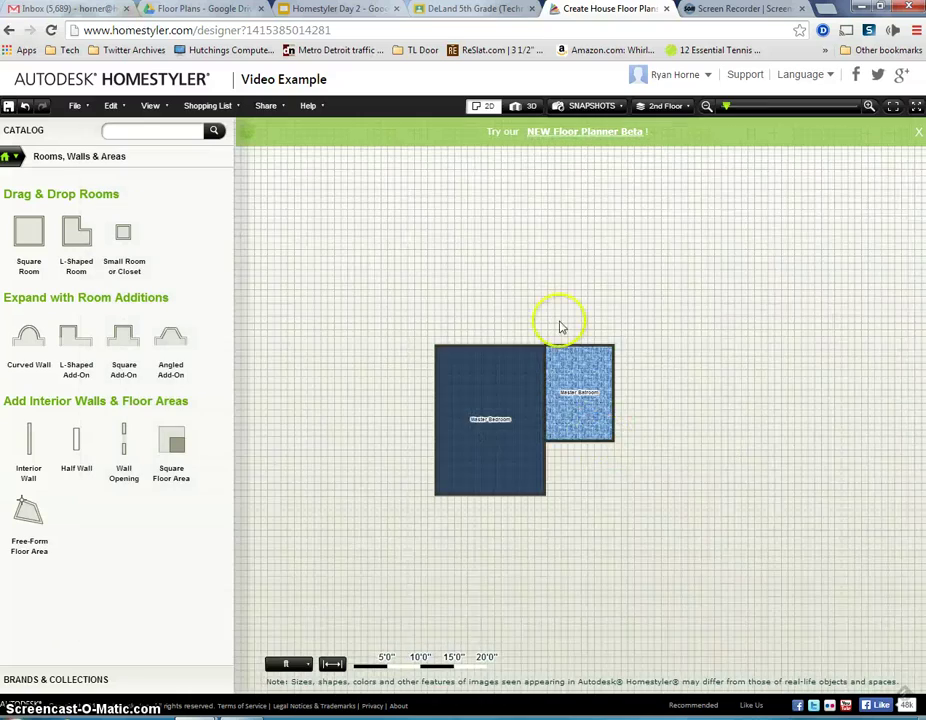
scroll(556, 315, "up", 3)
left_click_drag(541, 298, 653, 446)
scroll(653, 446, "down", 2)
left_click_drag(669, 600, 661, 513)
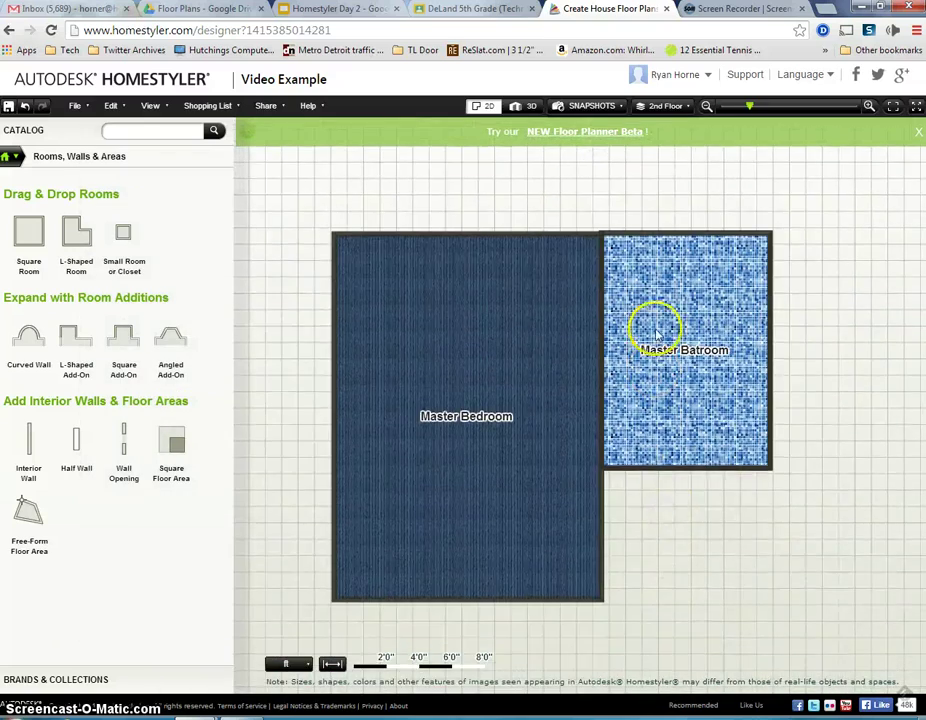
left_click(515, 106)
Place a wooden interior door from the Catalog in the shared bedroom–bathroom wall.
left_click(572, 358)
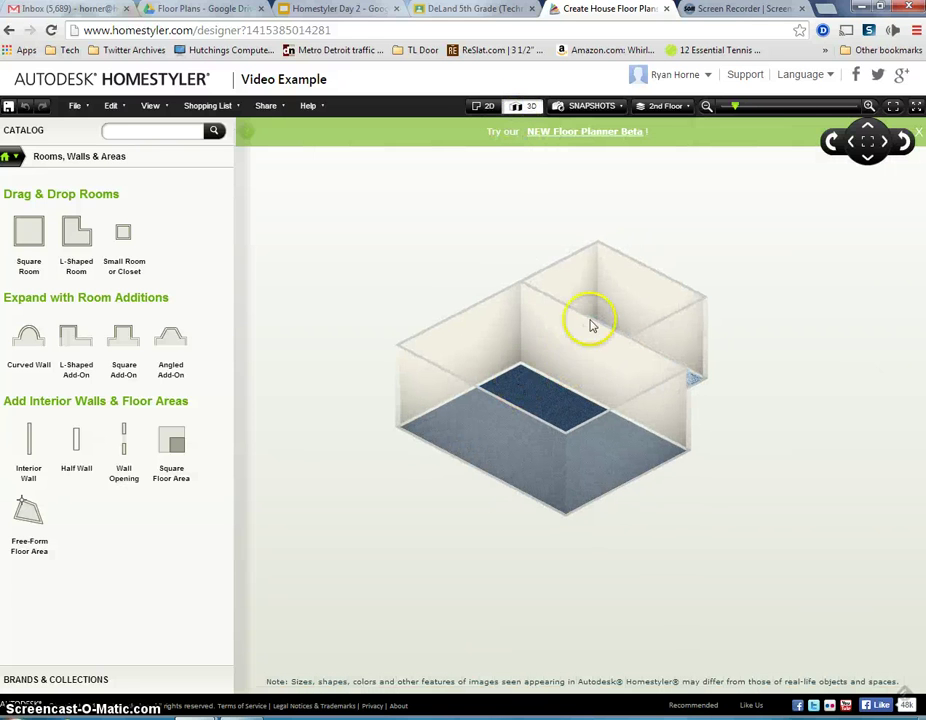
left_click(490, 107)
left_click(15, 156)
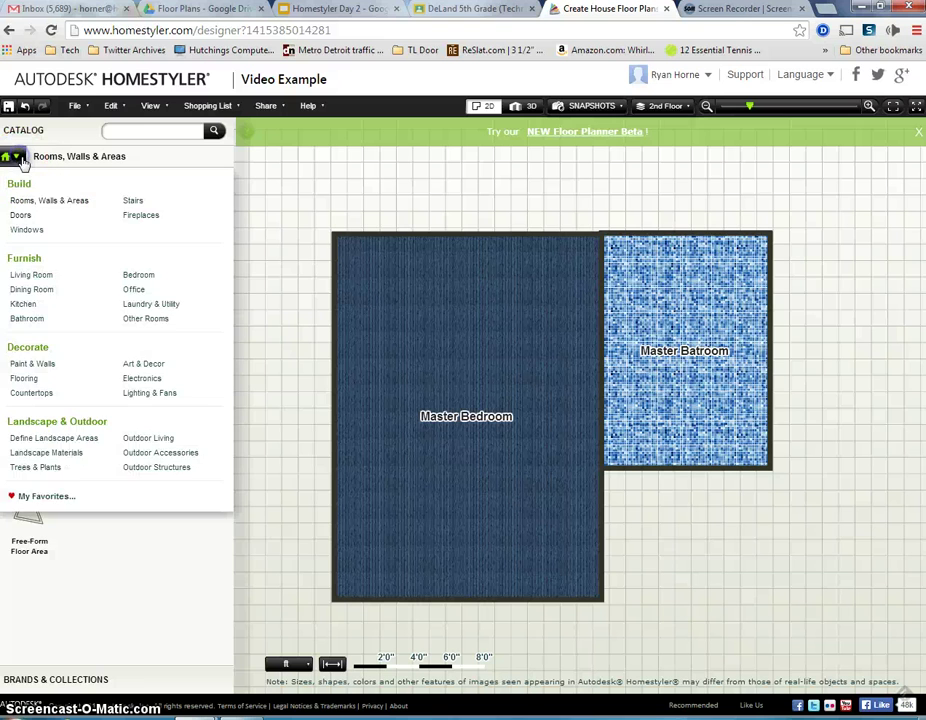
left_click(21, 214)
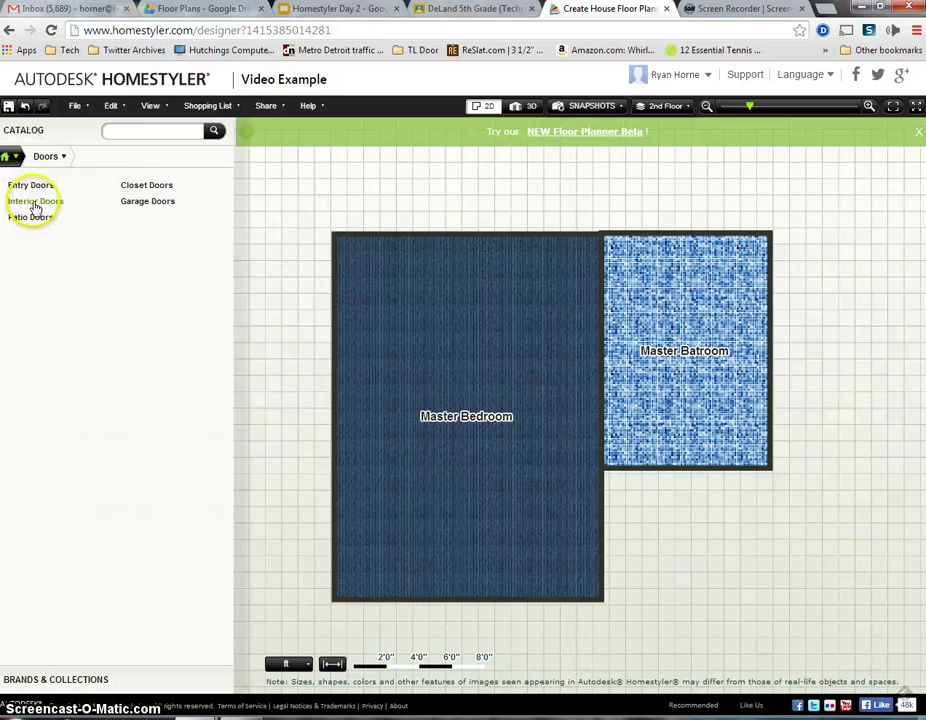
left_click(35, 203)
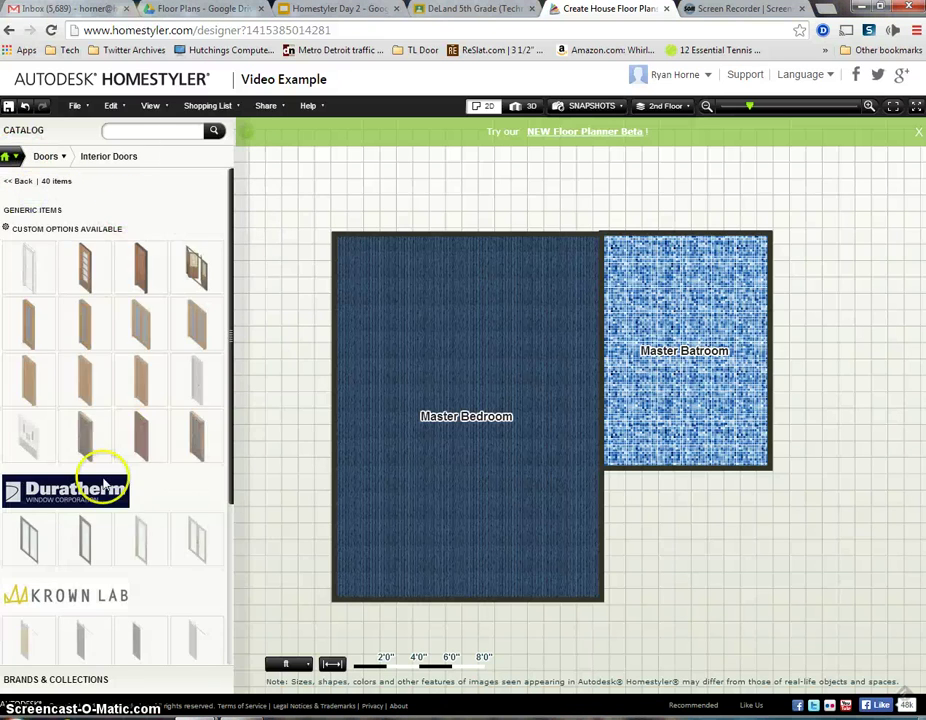
mouse_move(72, 428)
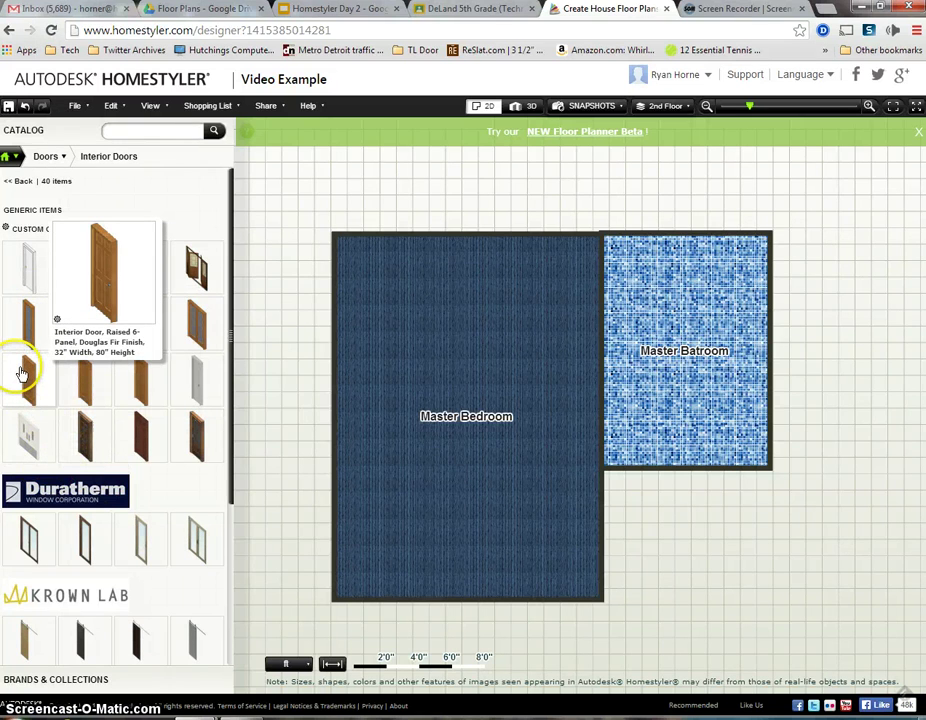
left_click_drag(25, 378, 545, 333)
Check the new door in 3D from the bathroom side, then return to the 2D plan.
left_click(609, 335)
left_click(650, 336)
left_click(670, 558)
left_click(530, 106)
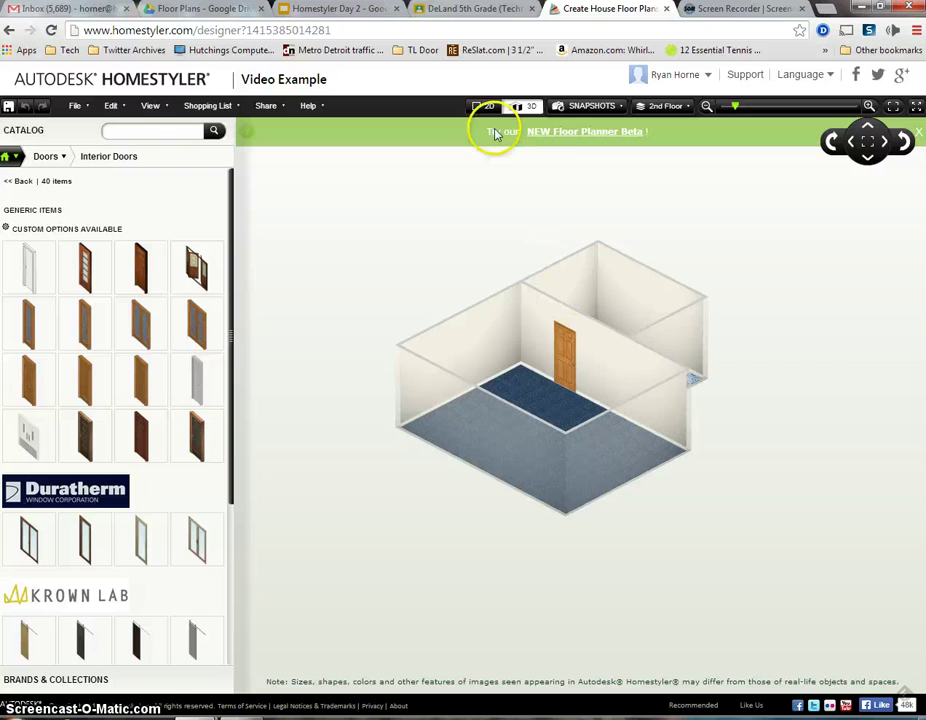
left_click(835, 145)
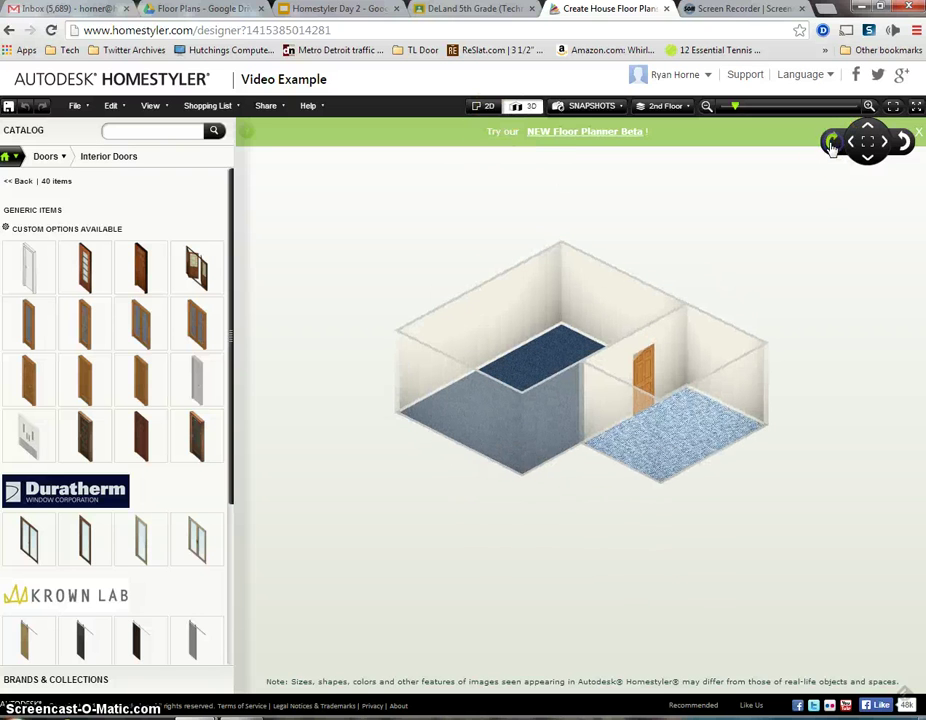
left_click(486, 106)
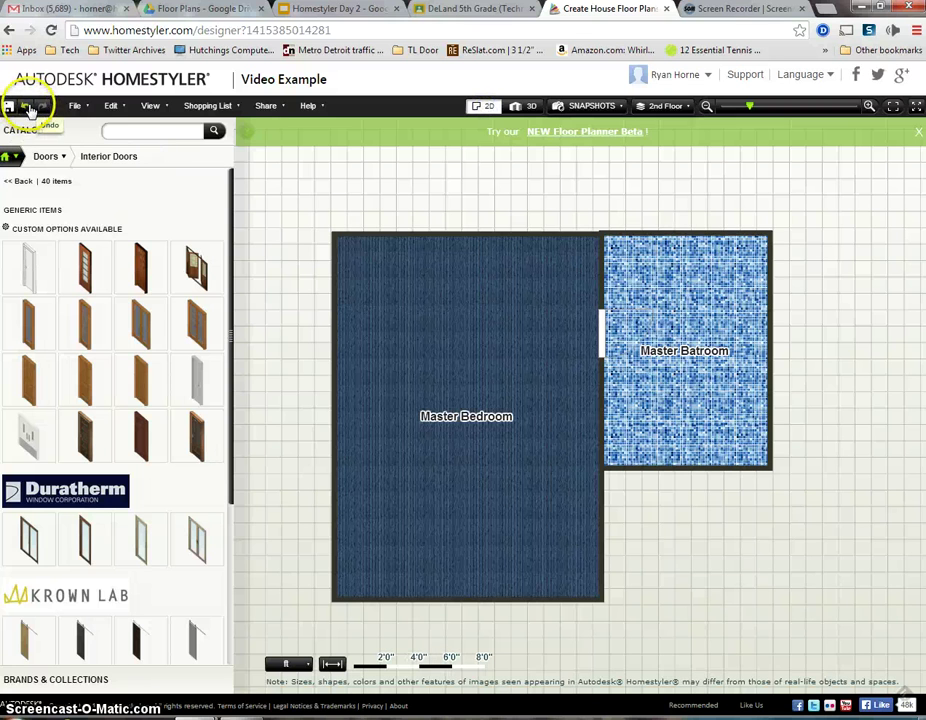
Save the Video Example design with File > Save after cancelling Save As.
left_click(75, 106)
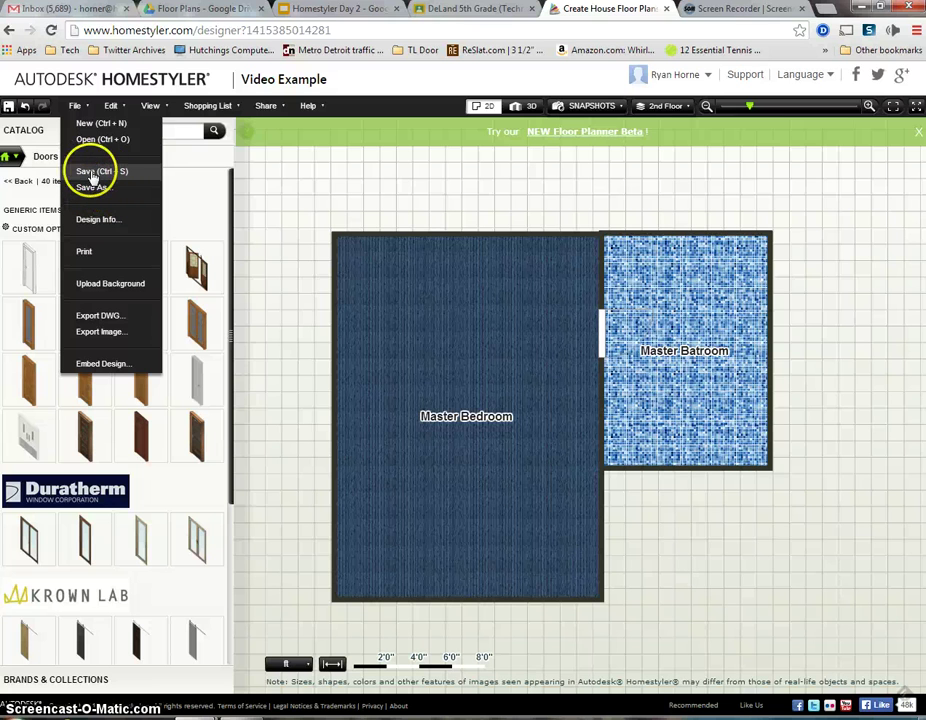
left_click(90, 188)
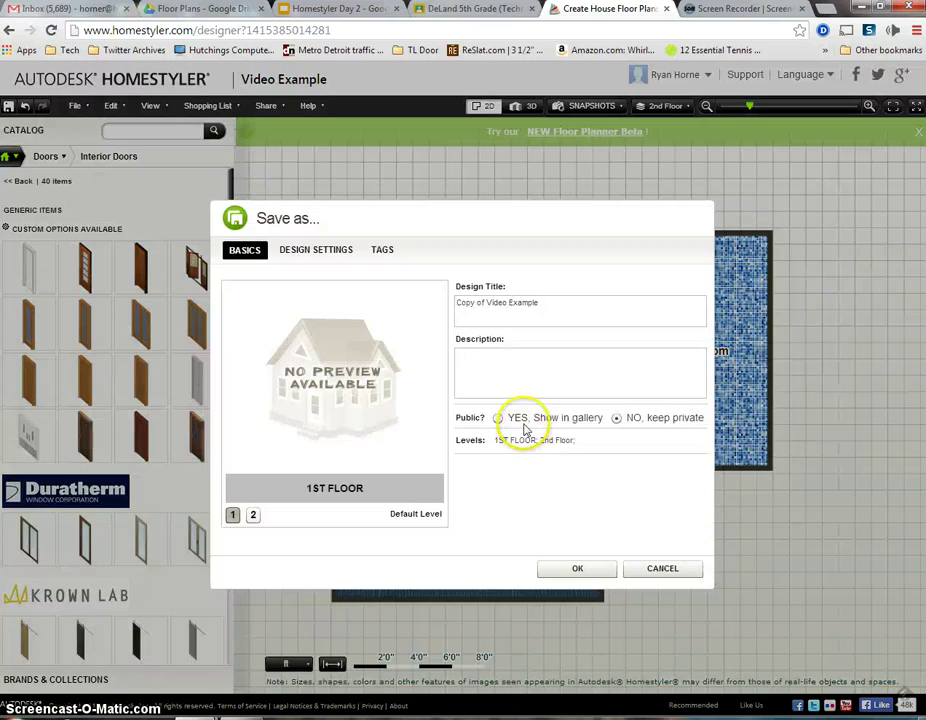
left_click(660, 569)
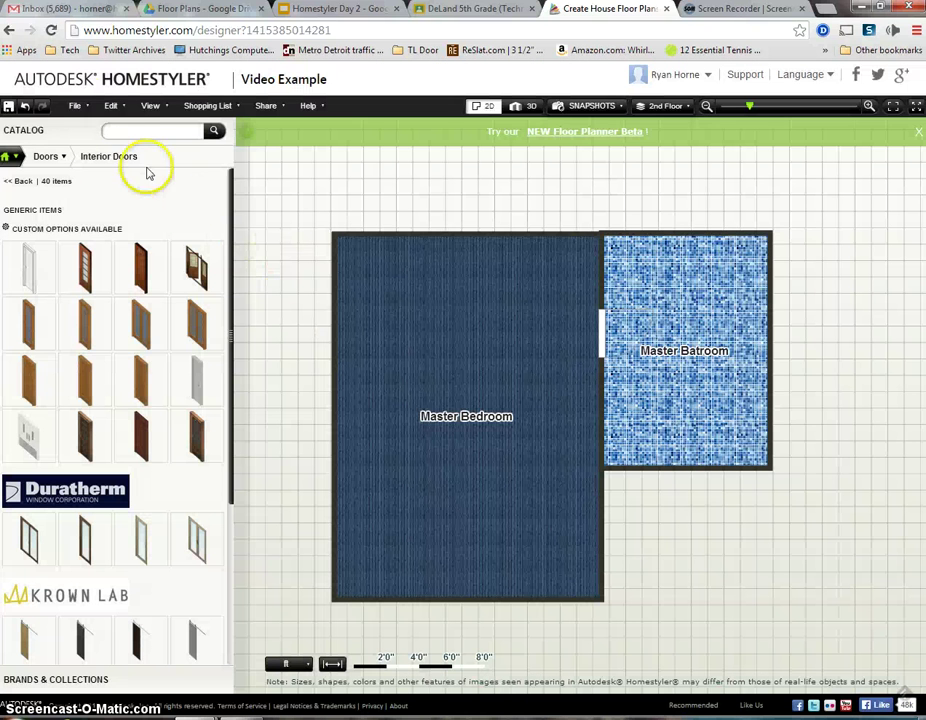
left_click(74, 105)
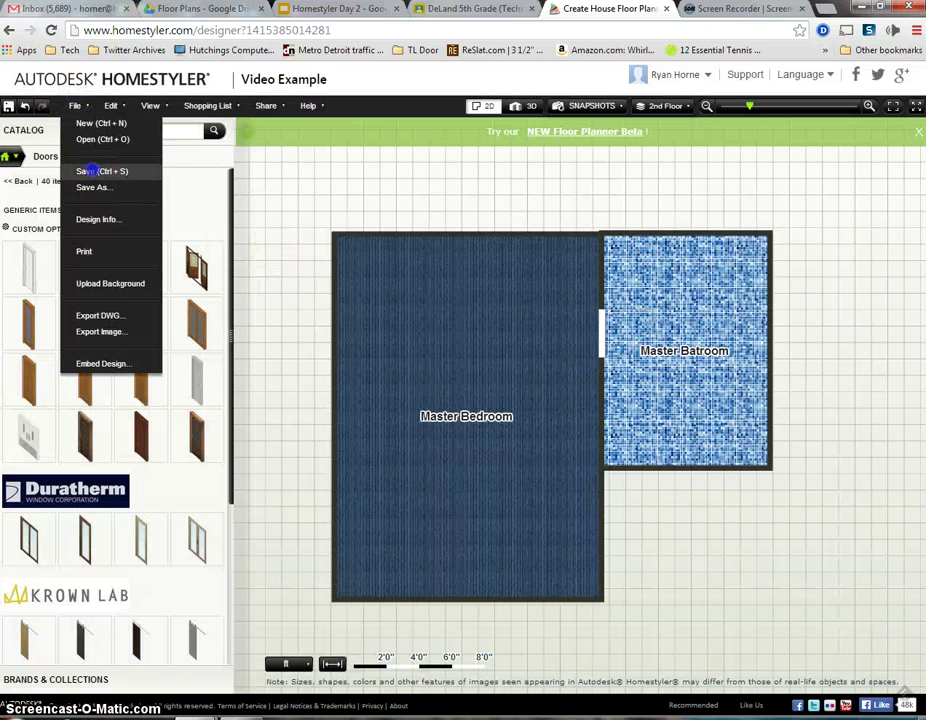
left_click(90, 171)
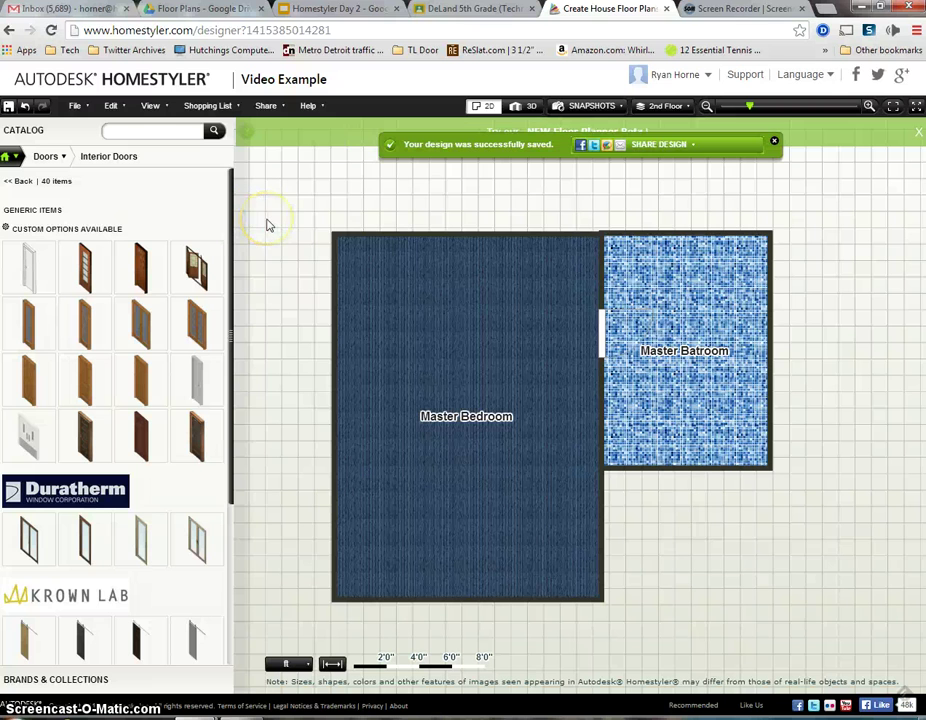